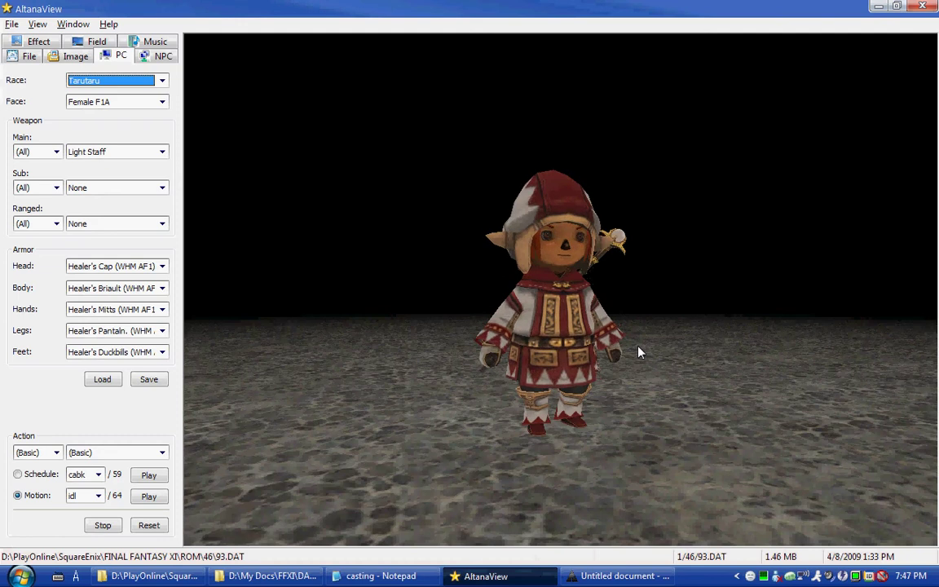
- Preview the Basic action's mw0, mw1 and mw2 motions on the Tarutaru character
drag(637, 350, 606, 352)
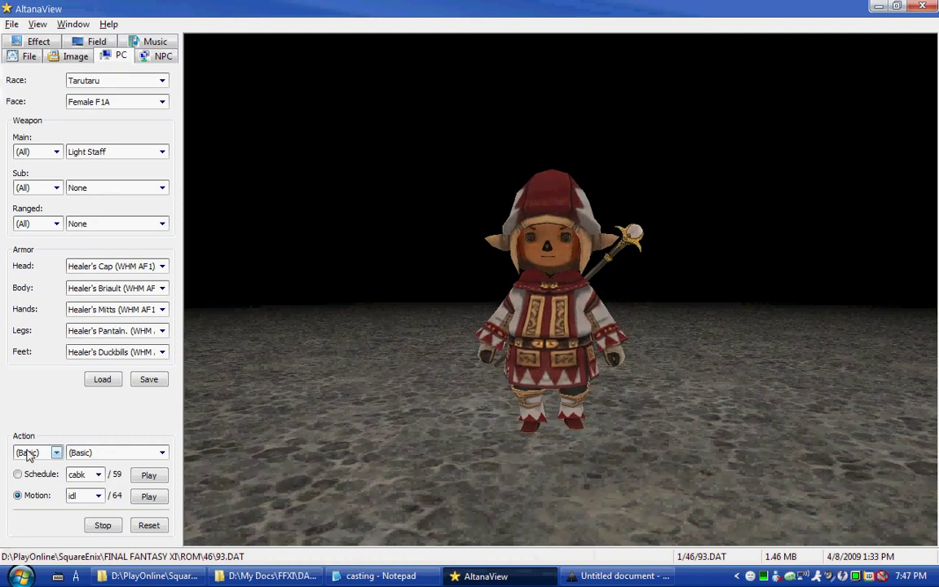
click(97, 496)
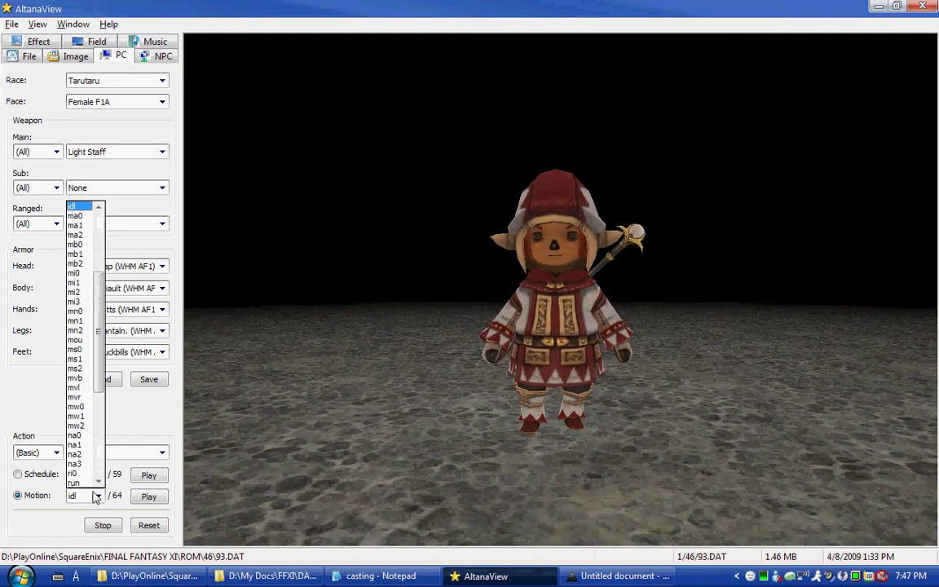
click(85, 407)
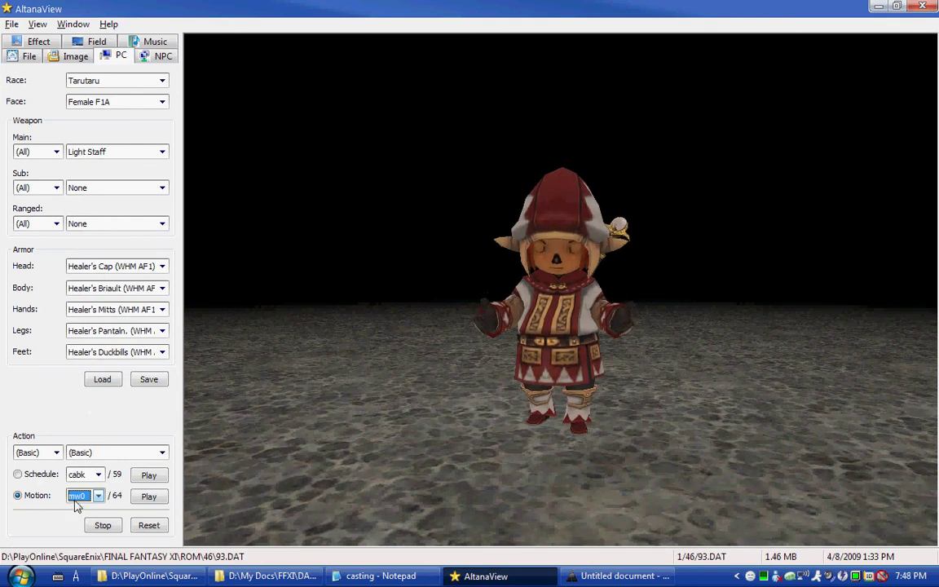
key(F4)
key(Down)
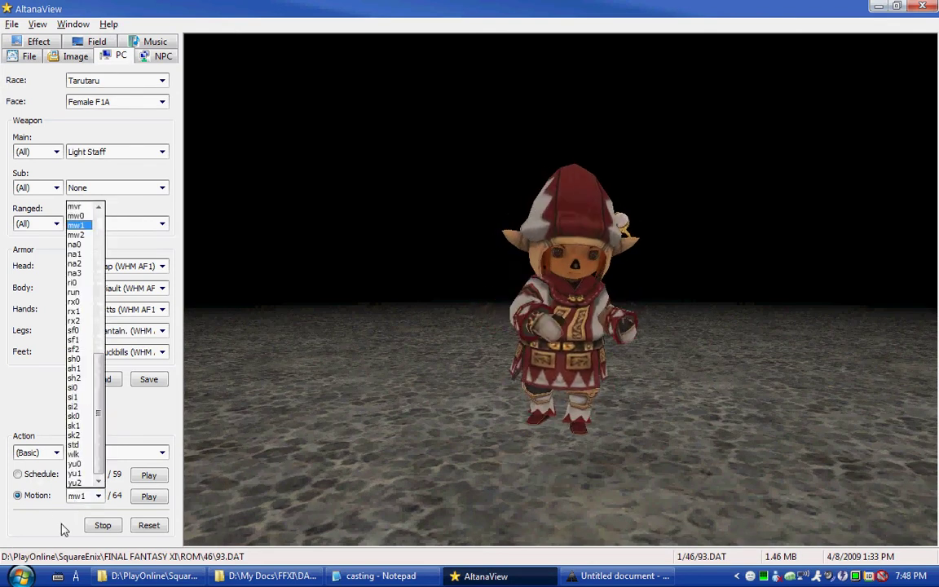
key(Down)
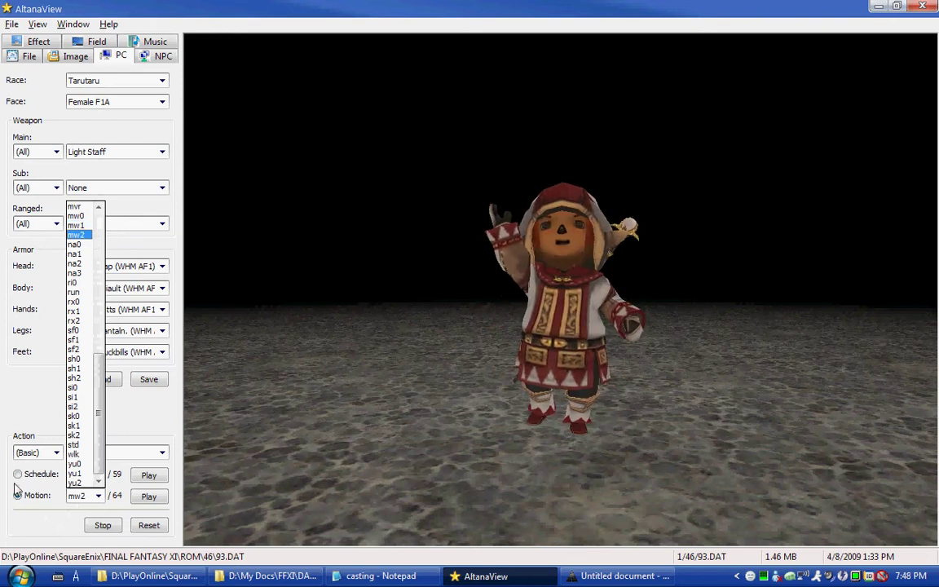
- Set the action category to Others and load the mot_ action stored in ROM\100\16.DAT
click(31, 452)
click(36, 453)
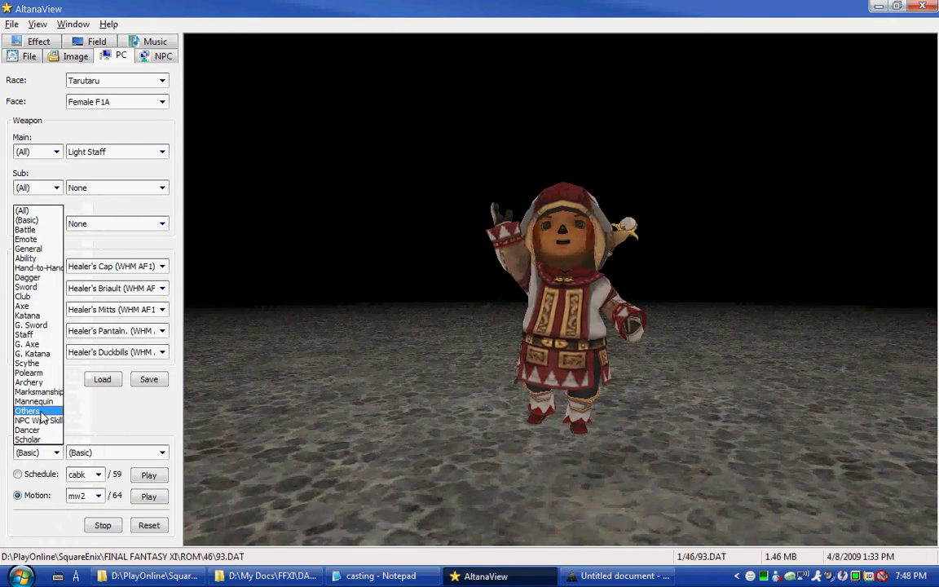
click(27, 411)
click(99, 453)
scroll(100, 407, down, 3)
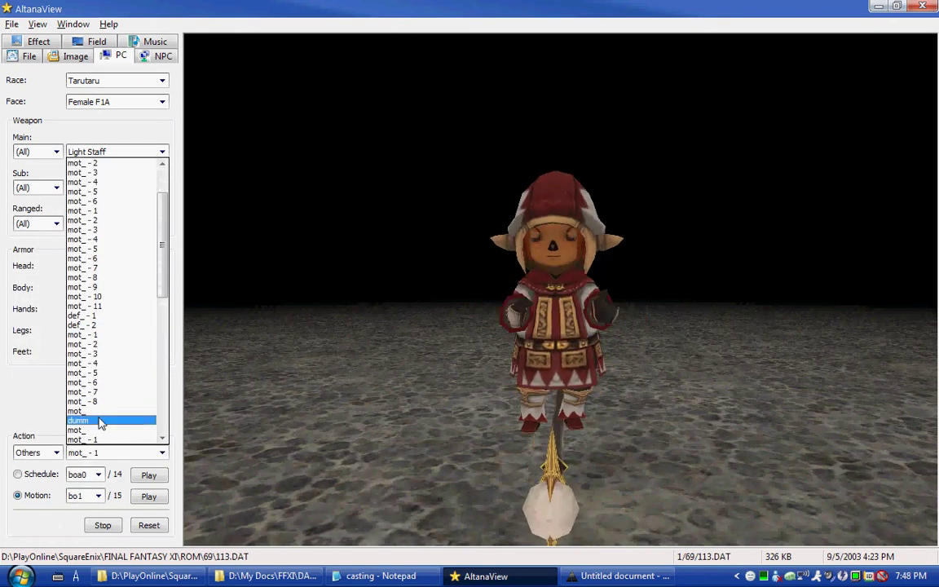
click(96, 428)
- Preview the am0, am1 and am2 motions of the loaded mot_ action
click(93, 492)
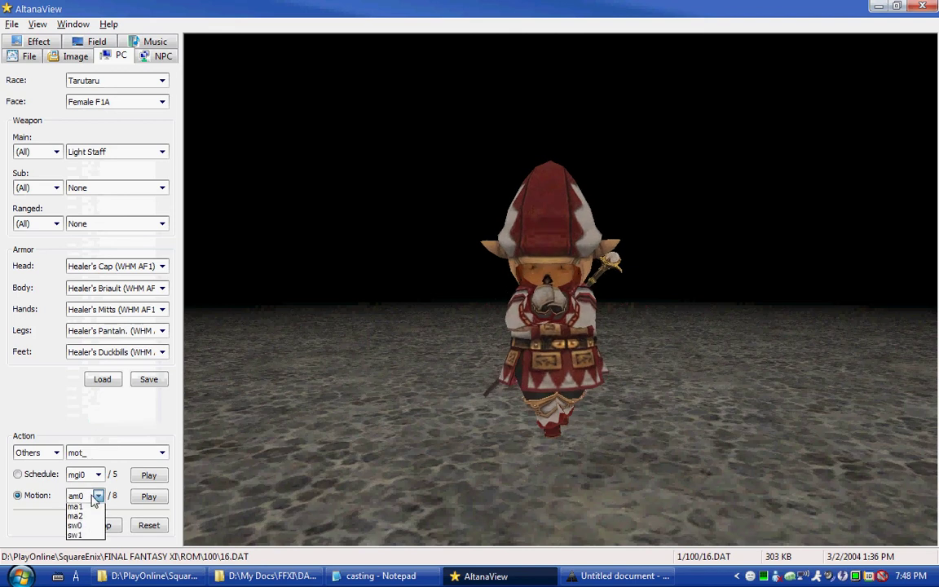
key(Down)
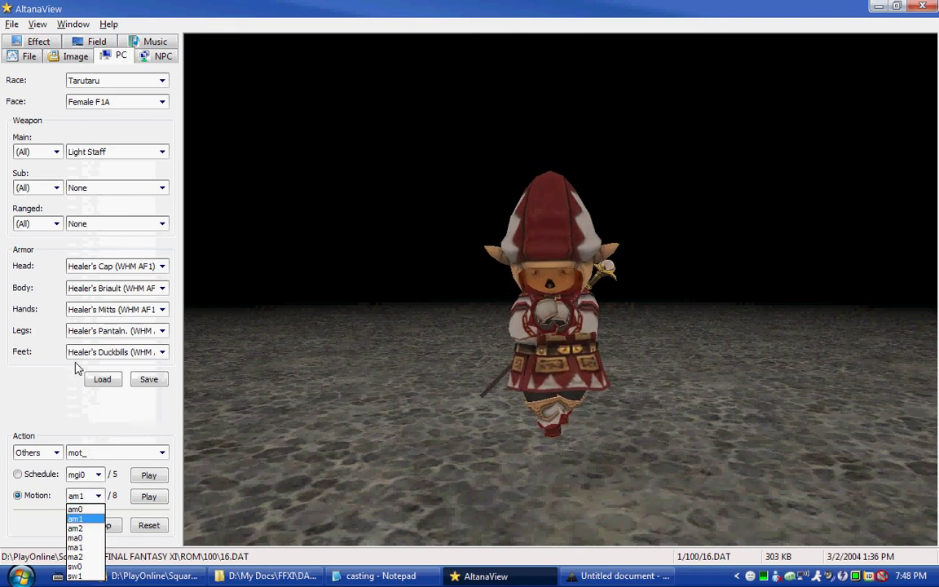
key(Down)
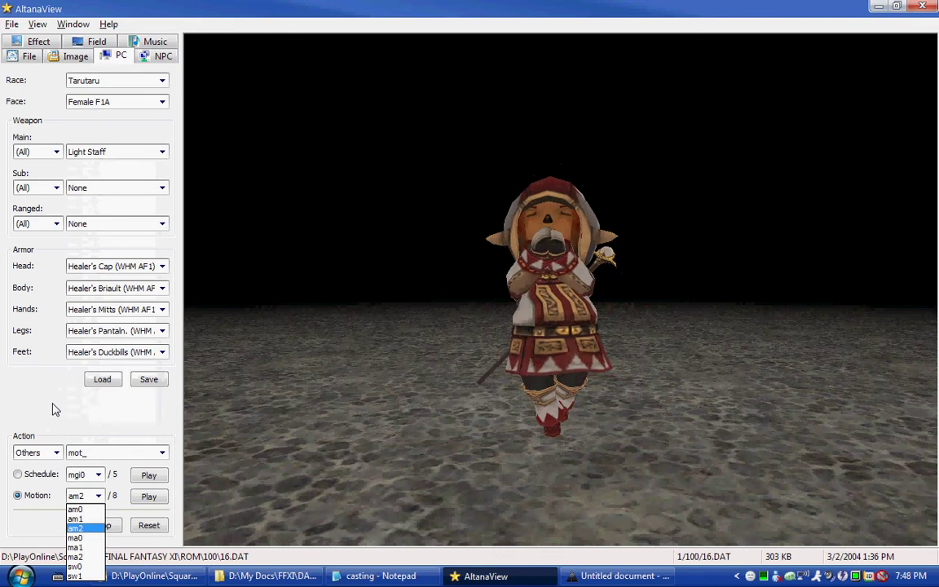
key(Return)
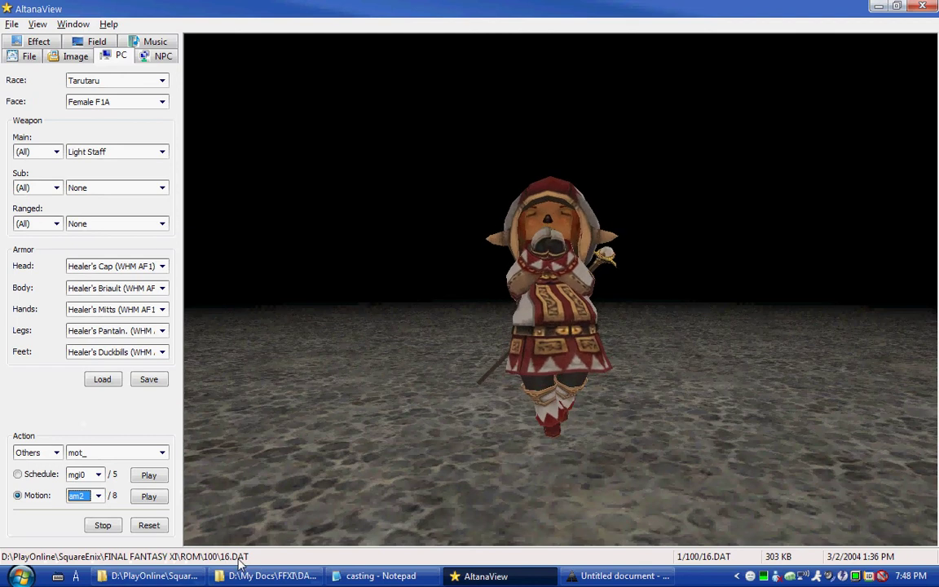
- Switch to the FINAL FANTASY XI file window, open the ROM\100 folder and select 16.DAT
click(177, 578)
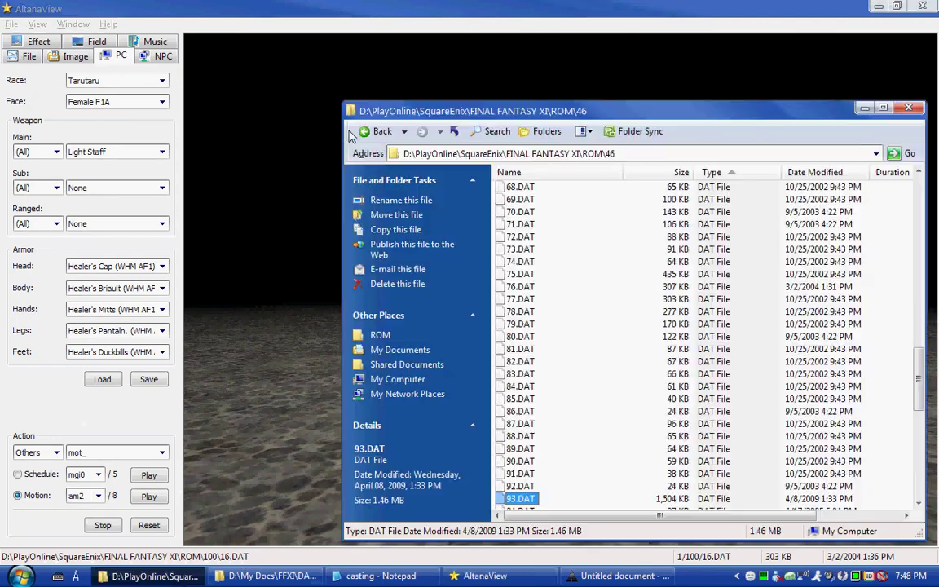
click(364, 131)
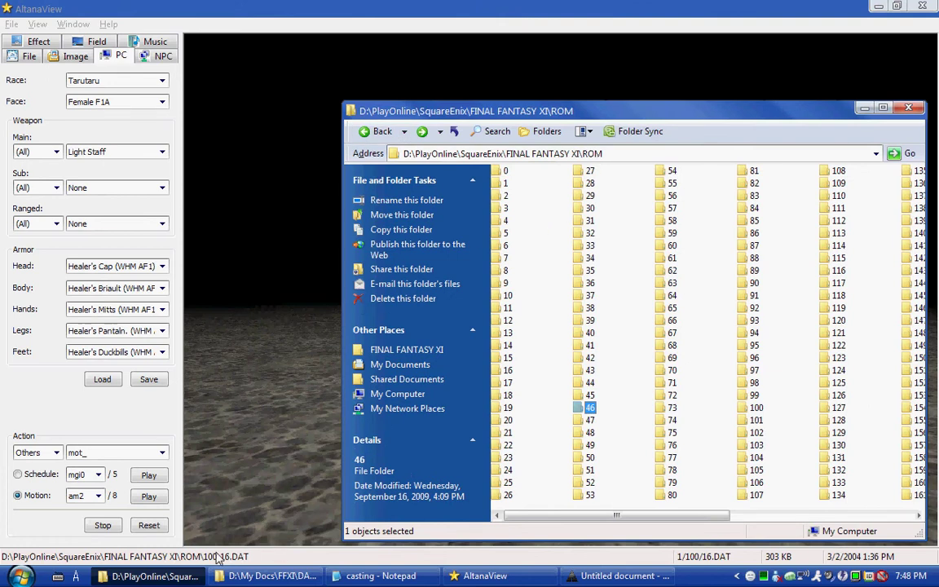
text(100)
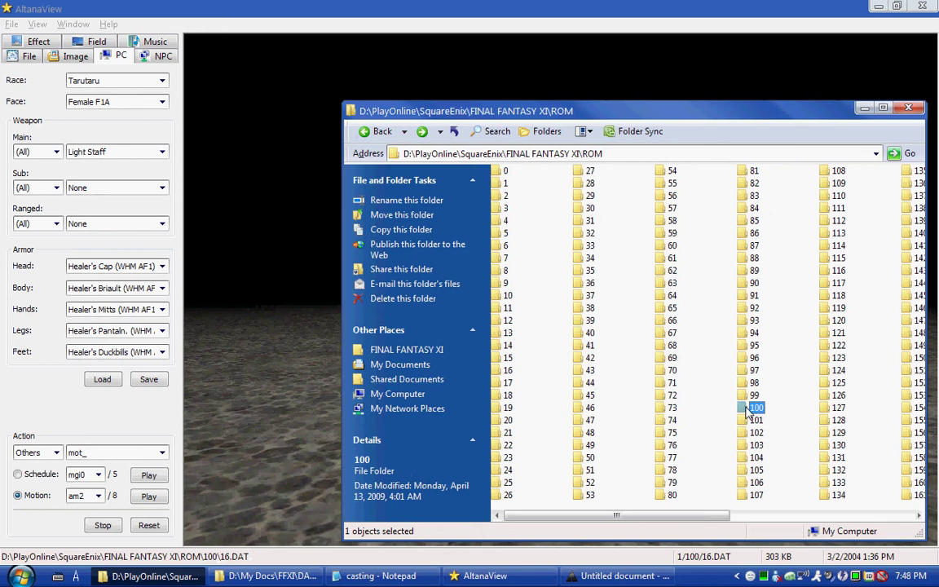
double_click(746, 413)
text(16)
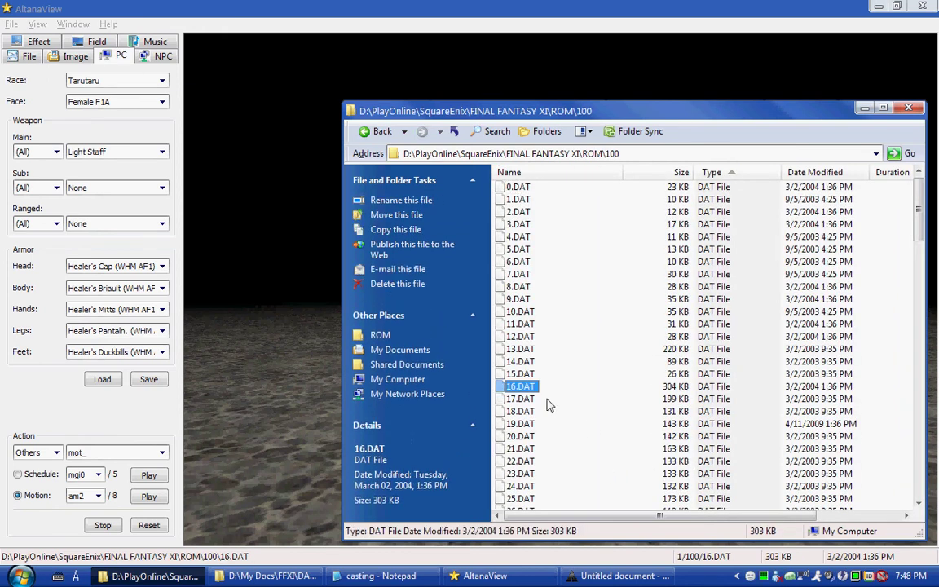
- Copy 16.DAT into the WHM casting tutorial folder
right_click(512, 388)
click(537, 303)
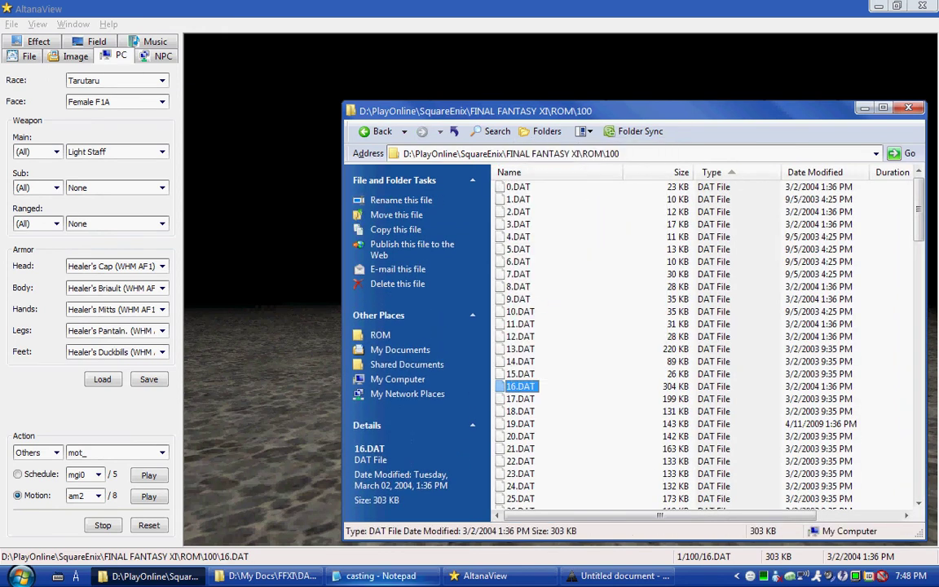
key(alt+Tab)
right_click(278, 331)
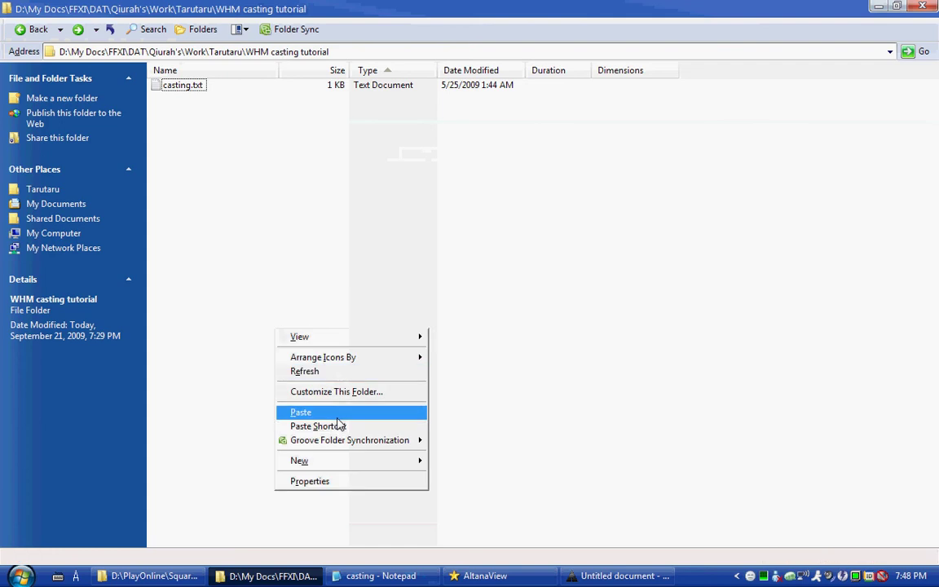
click(337, 416)
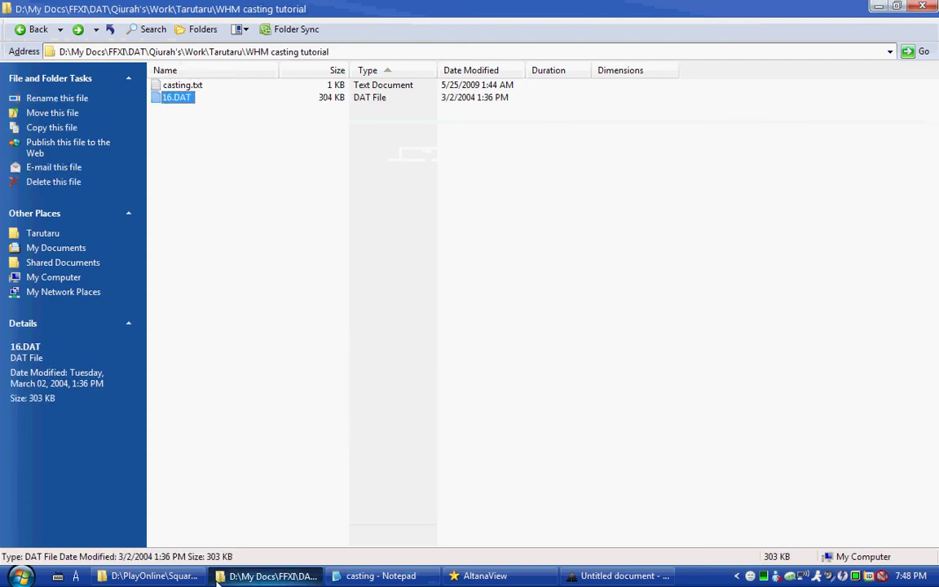
- Switch back to AltanaView, set the action category to (Basic) and play the mw0 motion to identify its DAT file
click(151, 575)
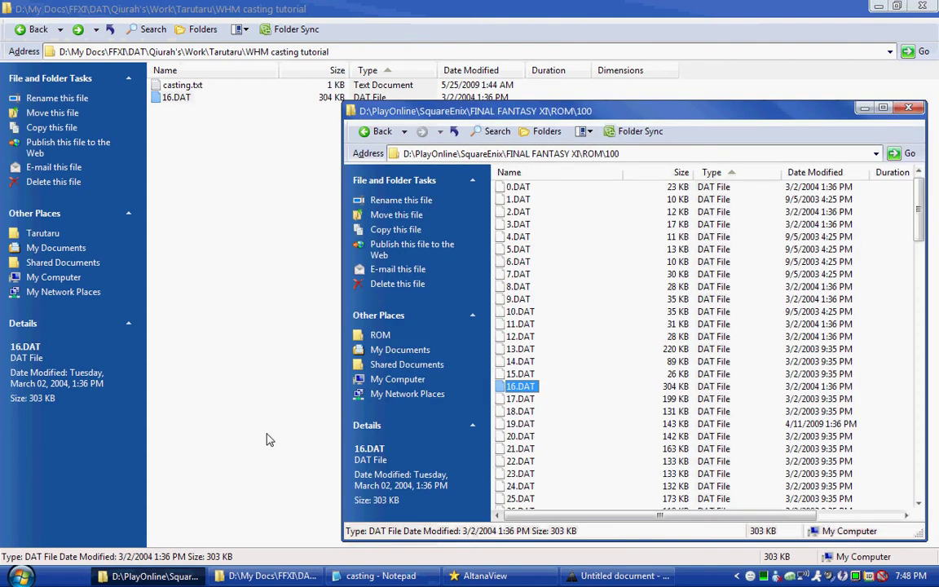
click(481, 576)
click(56, 452)
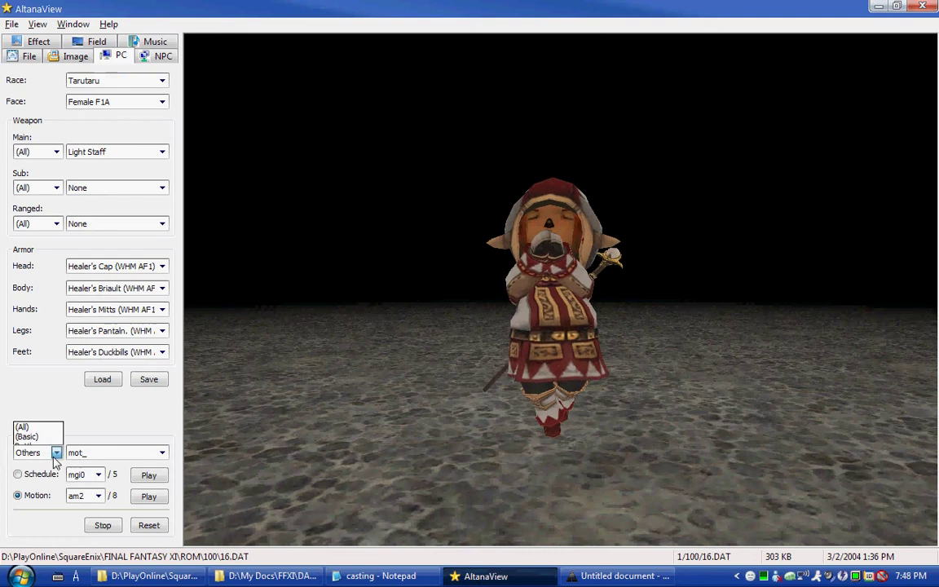
click(51, 219)
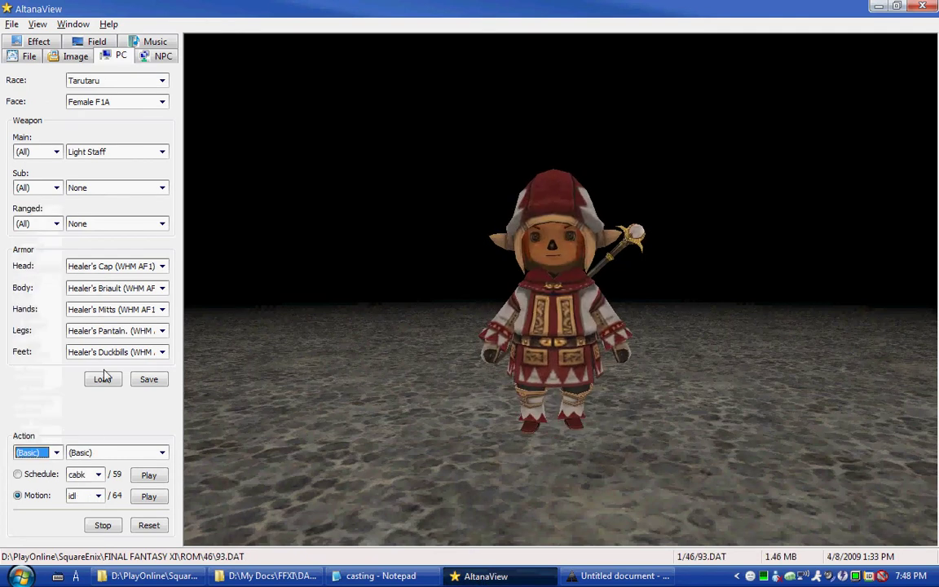
click(79, 498)
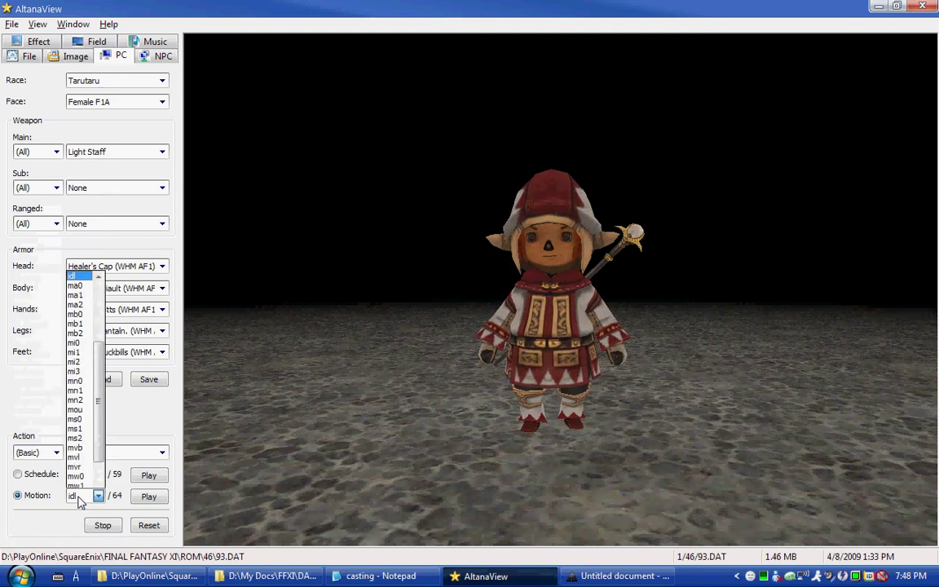
click(80, 414)
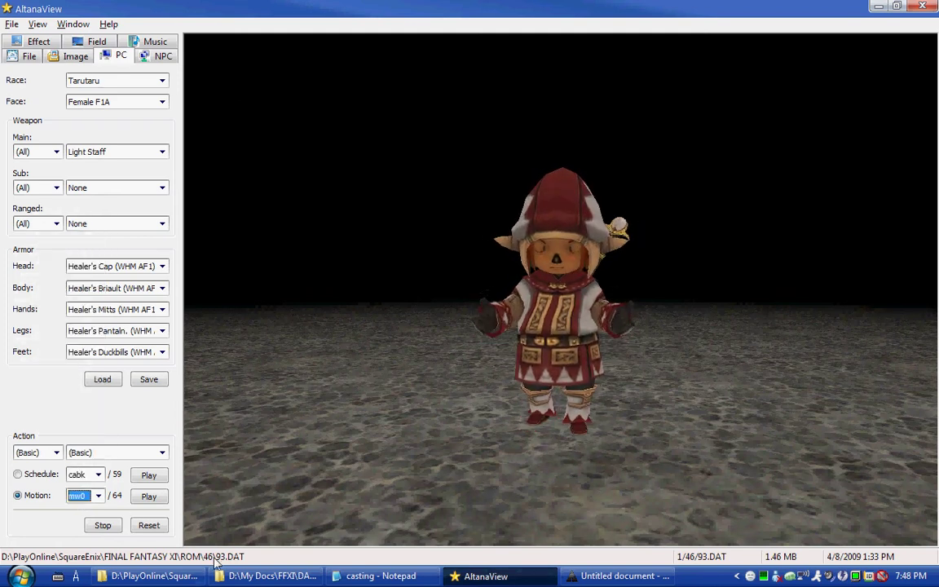
- Copy 93.DAT from the FINAL FANTASY XI ROM\46 folder to the clipboard
click(146, 576)
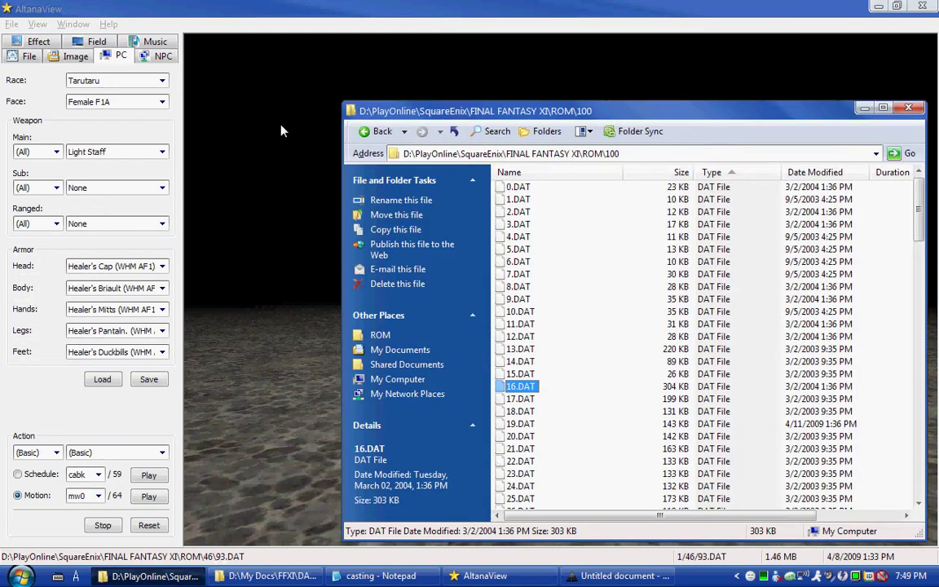
click(373, 132)
text(46)
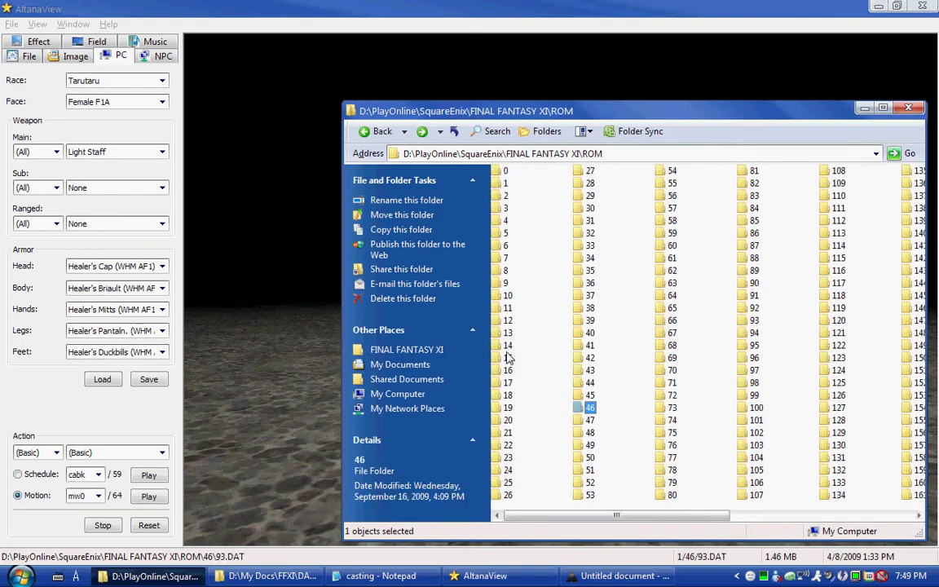
key(Return)
text(93)
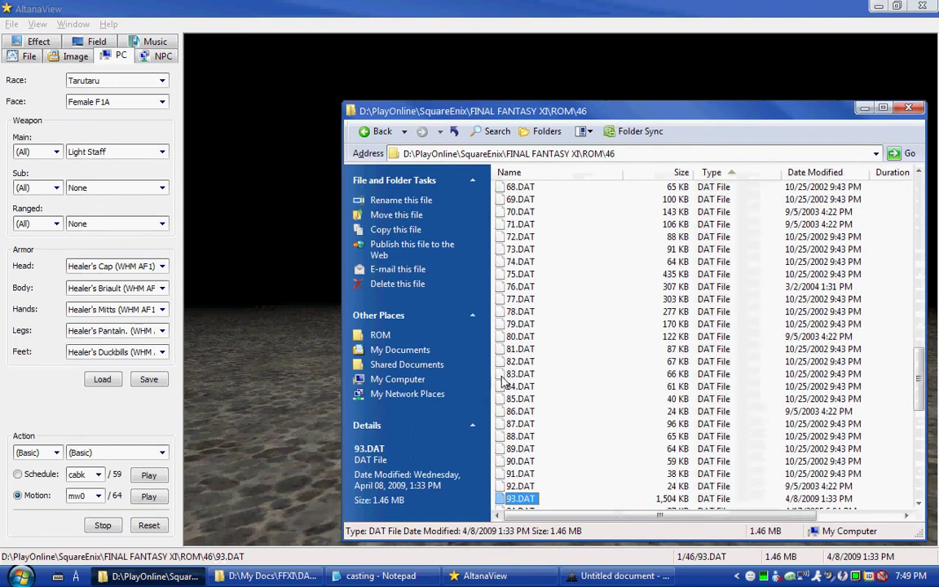
right_click(522, 501)
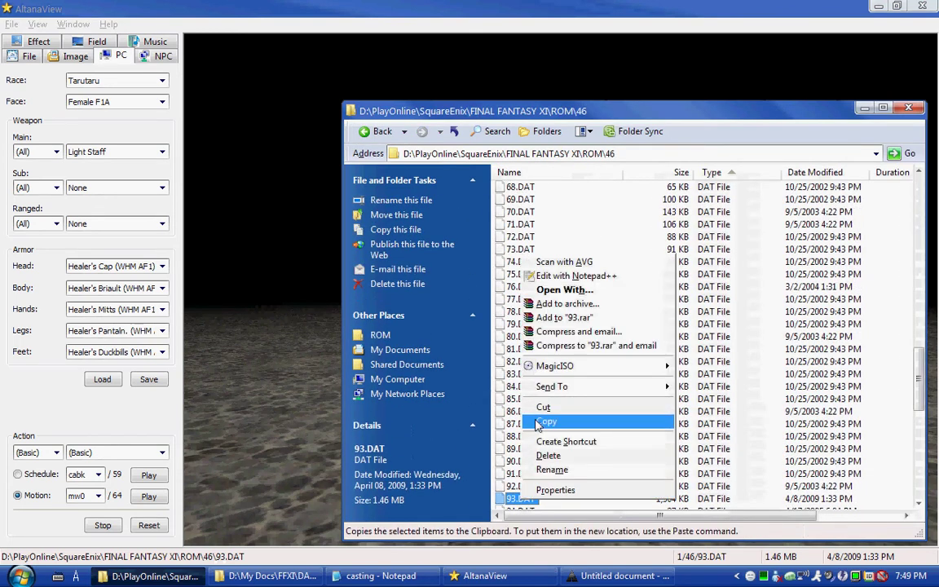
click(544, 421)
- Create a folder named ROM in the WHM casting tutorial folder and open it
click(273, 576)
right_click(202, 230)
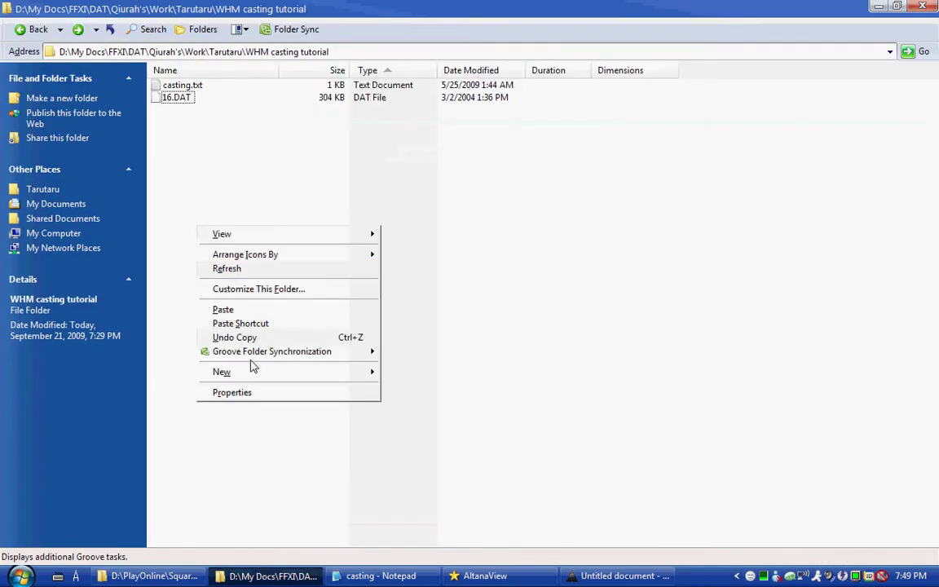
mouse_move(251, 372)
click(456, 158)
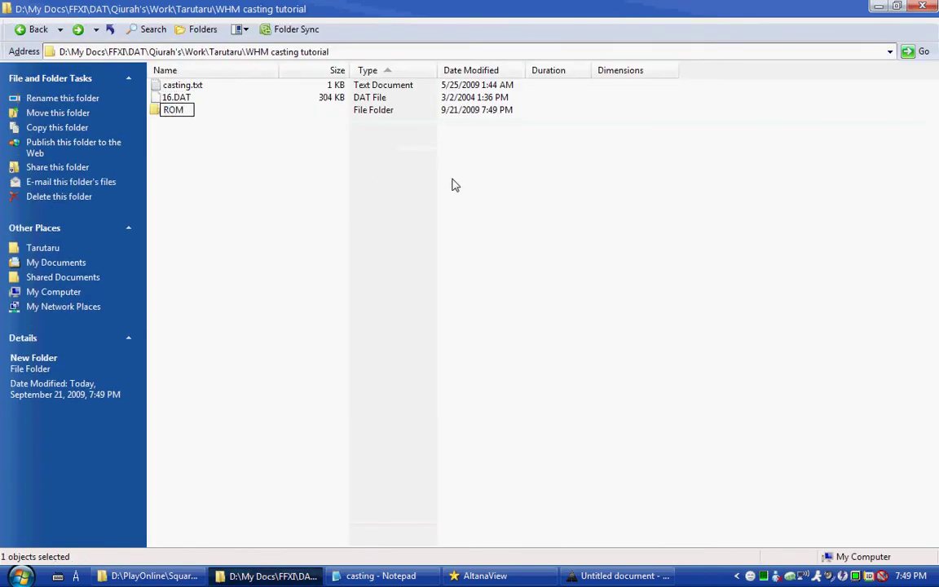
text(ROM)
key(Return)
key(Return)
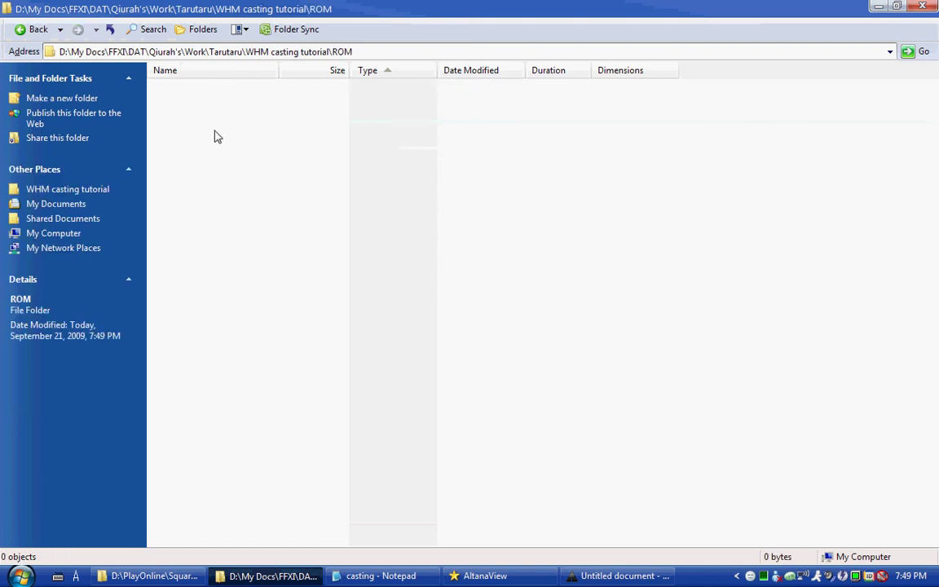
- Create a folder named 46 inside the new ROM folder
right_click(215, 132)
mouse_move(245, 278)
click(430, 275)
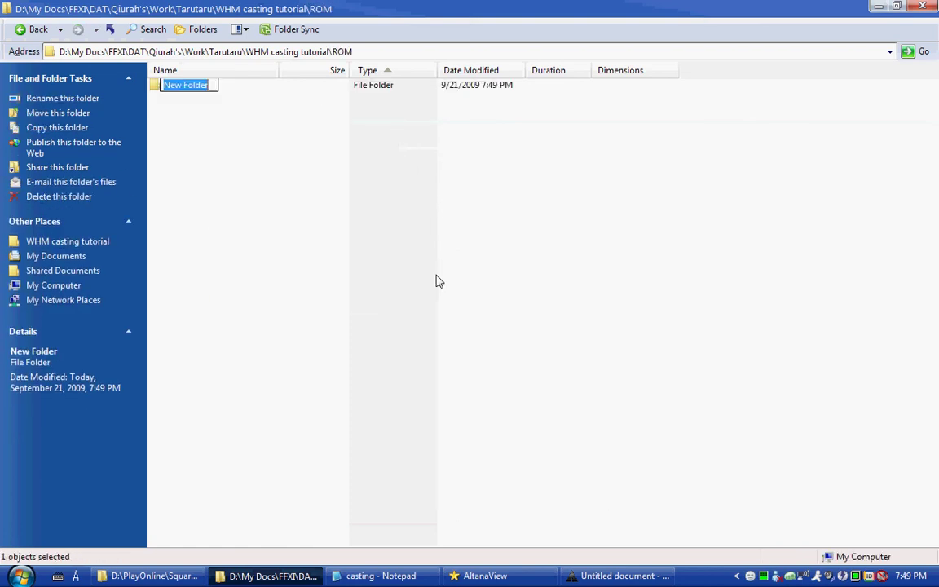
text(46)
key(Return)
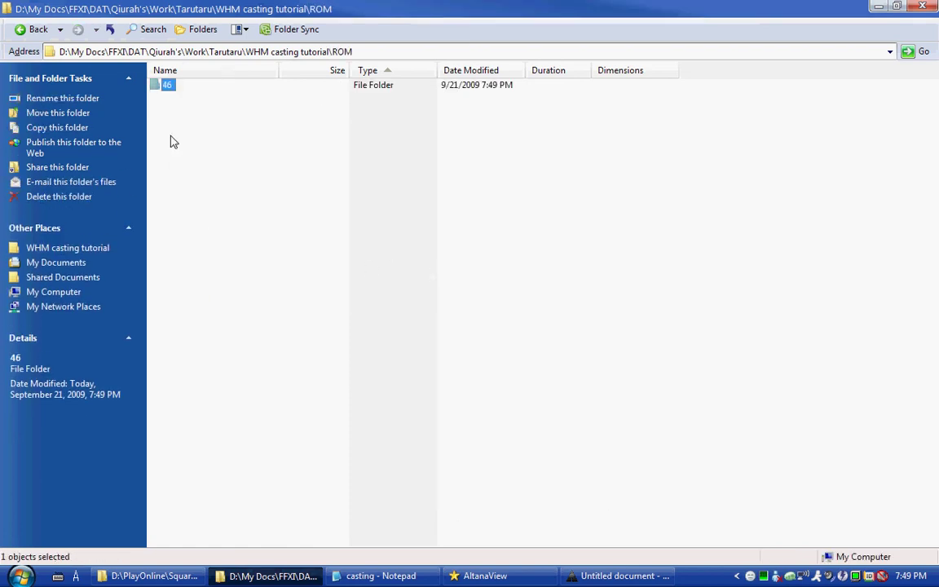
- Open the new 46 folder and paste 93.DAT into it
key(Return)
right_click(148, 205)
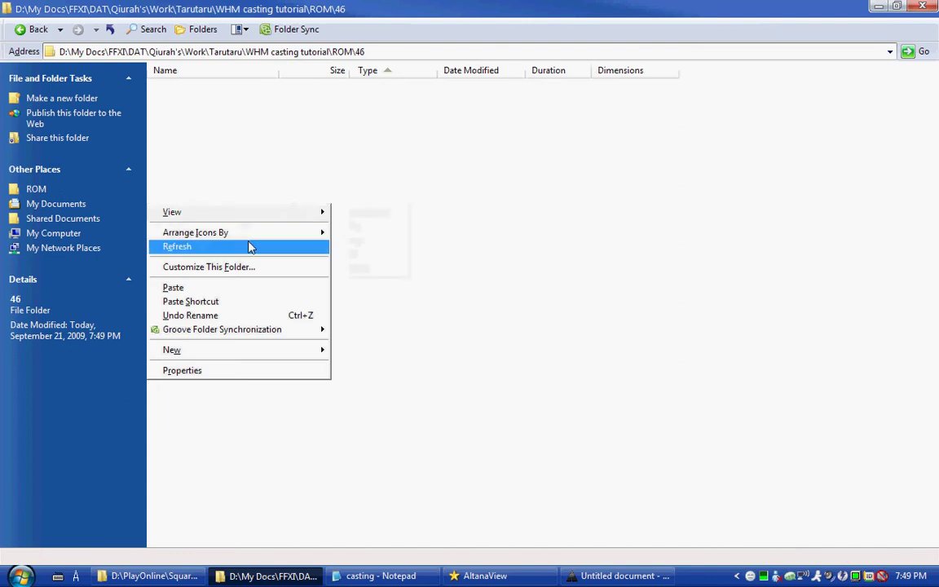
click(247, 291)
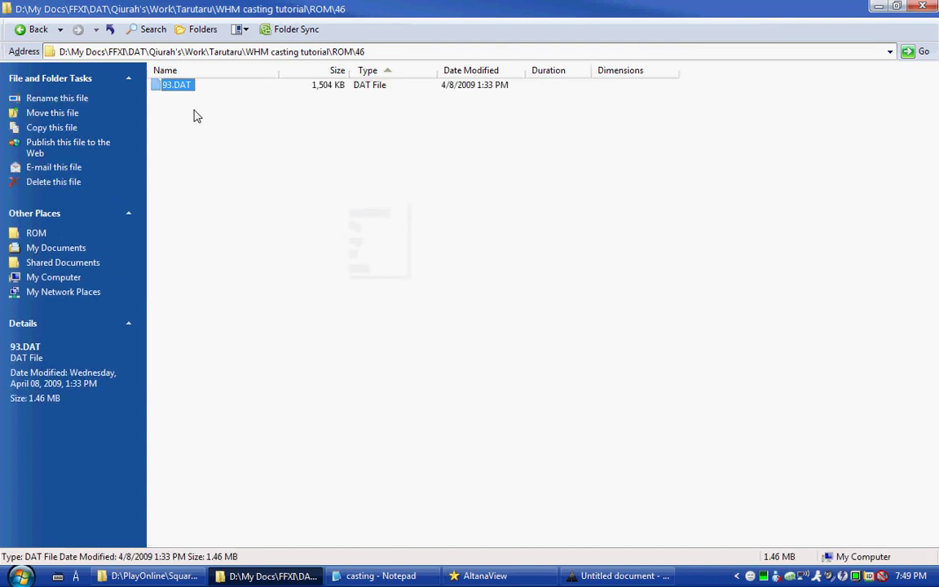
- Create a folder named BACKUP inside the 46 folder, and paste a copy of 93.DAT into it
right_click(195, 160)
mouse_move(273, 305)
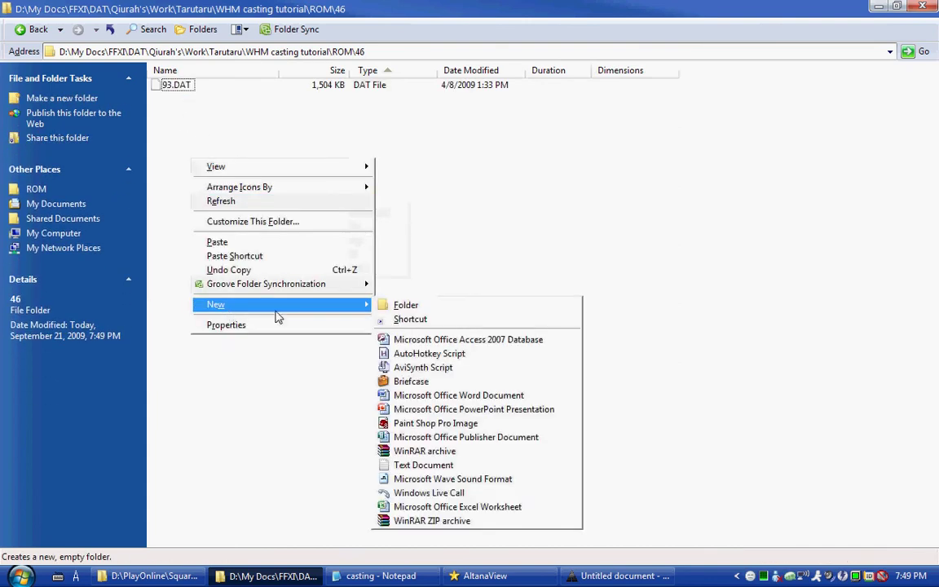
click(383, 305)
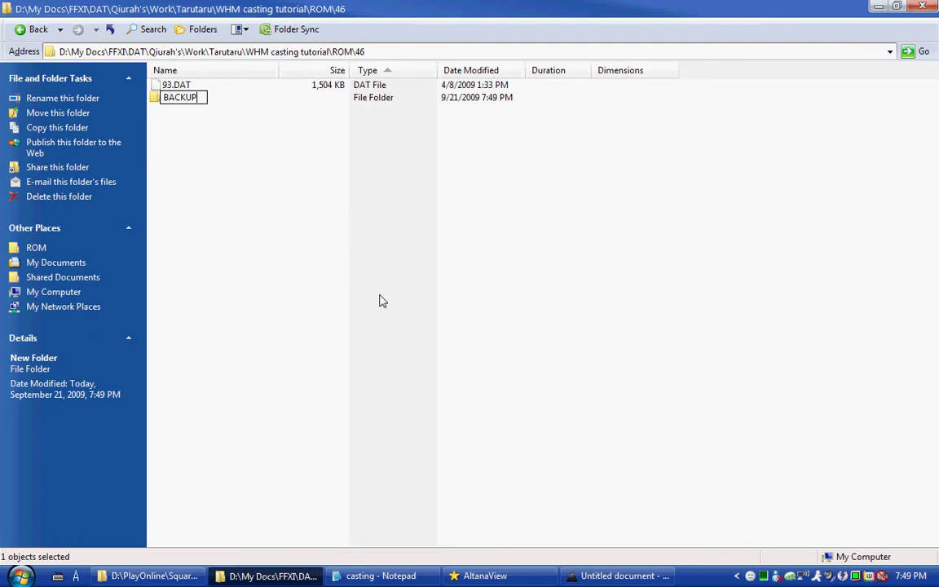
text(UP)
key(Return)
key(Return)
right_click(339, 253)
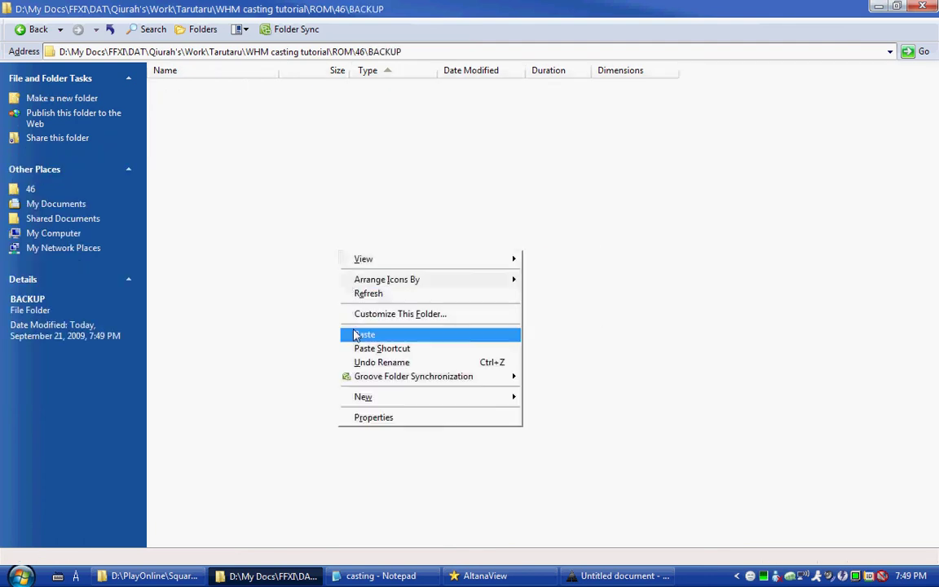
click(365, 335)
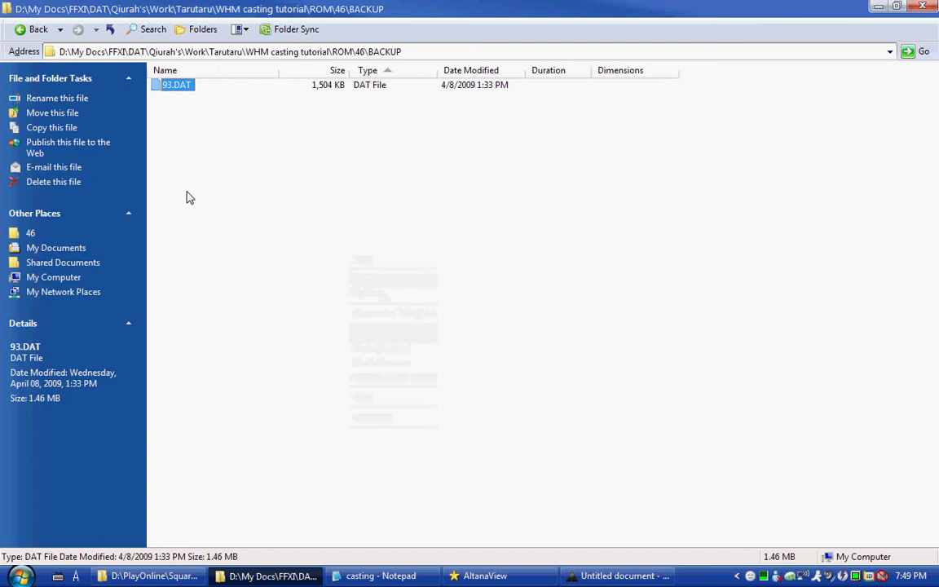
- Go back from the BACKUP folder to the WHM casting tutorial folder
click(37, 29)
click(39, 30)
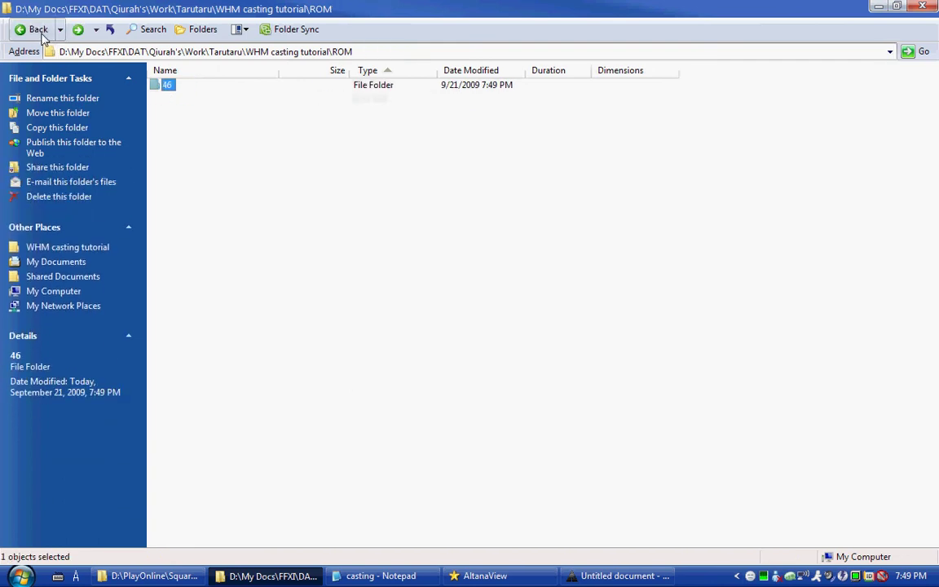
click(39, 30)
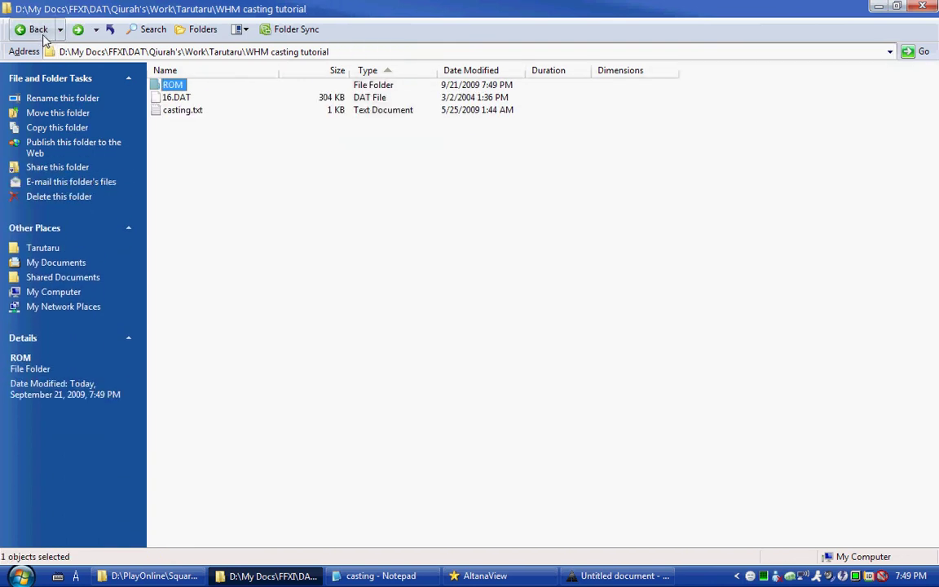
- Close AltanaView and switch to Virtual Reality Studio
click(459, 571)
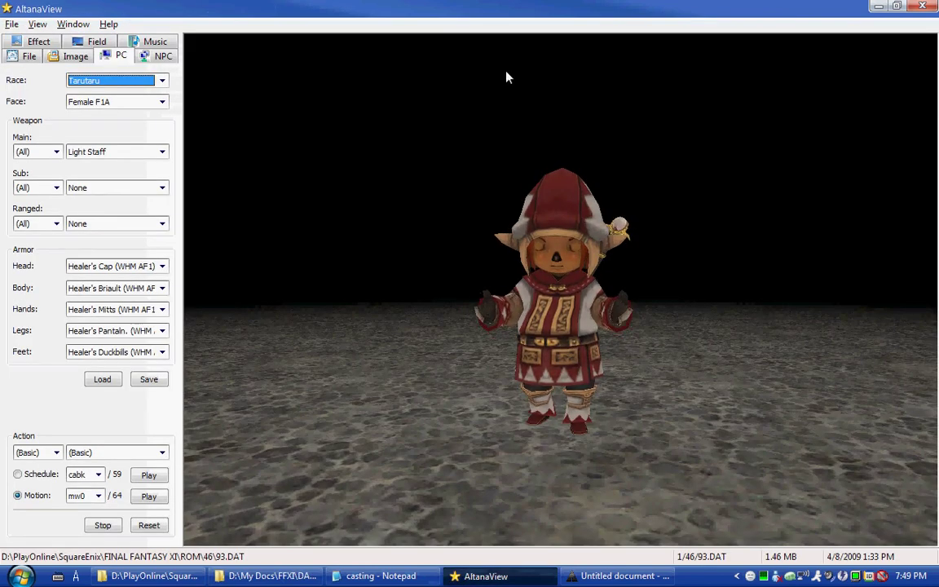
click(922, 5)
click(480, 576)
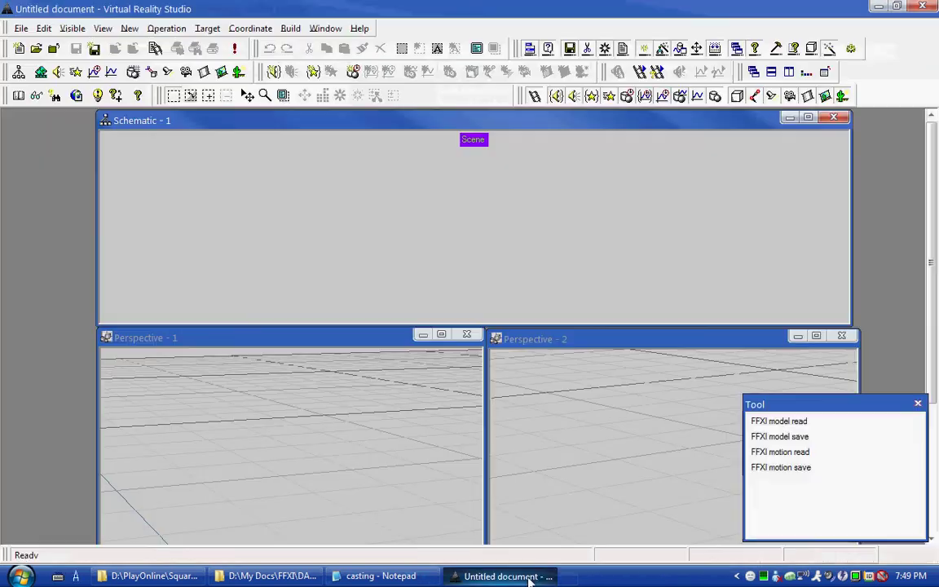
- Close the Perspective - 1 window, narrow the Schematic window, and arrange it side by side with Perspective - 2
drag(318, 340, 450, 151)
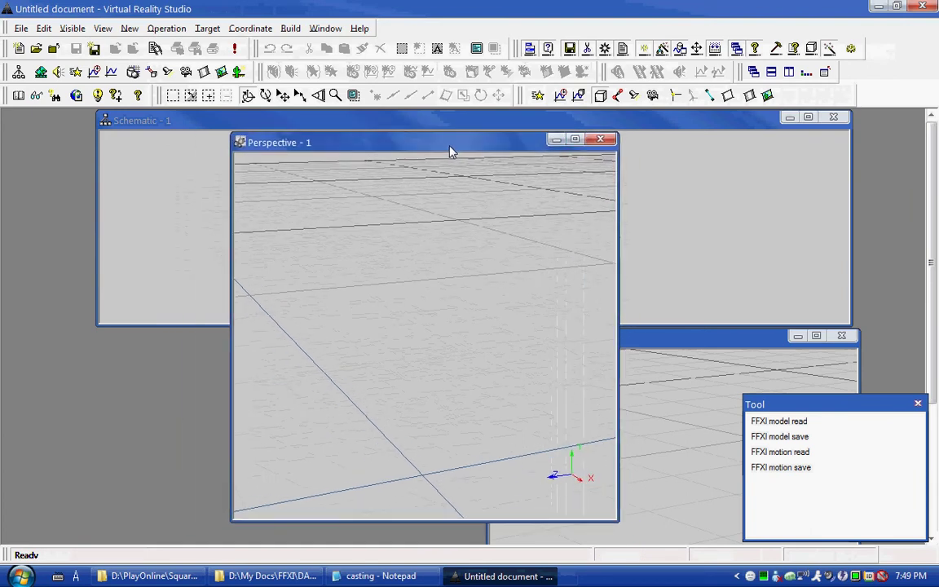
click(602, 140)
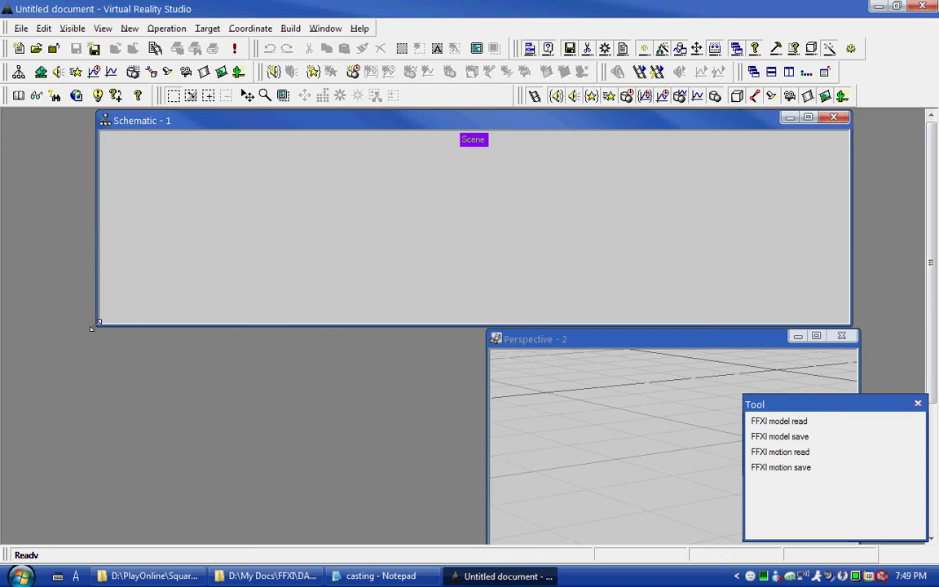
drag(95, 325, 499, 326)
drag(576, 349, 164, 151)
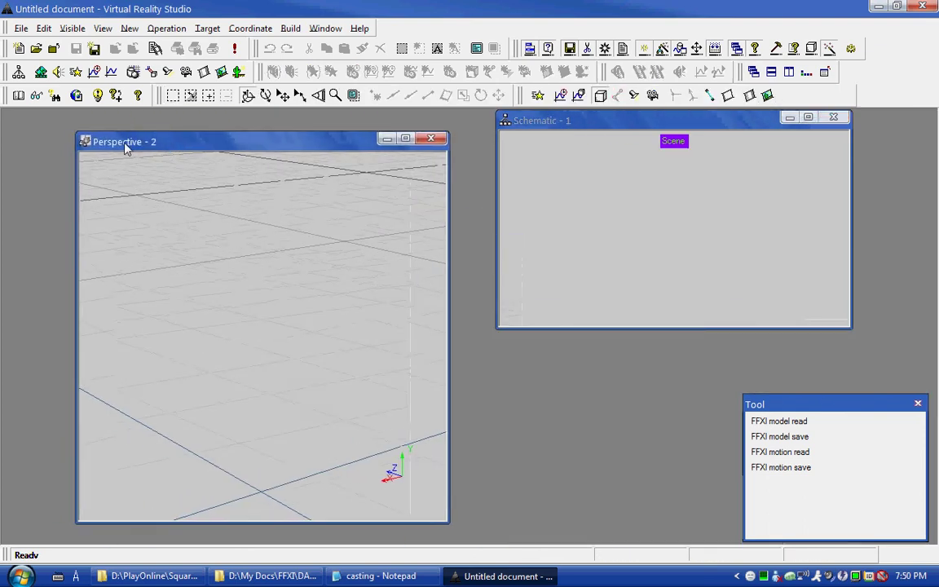
mouse_move(259, 259)
mouse_down()
mouse_move(280, 271)
mouse_move(249, 262)
mouse_up()
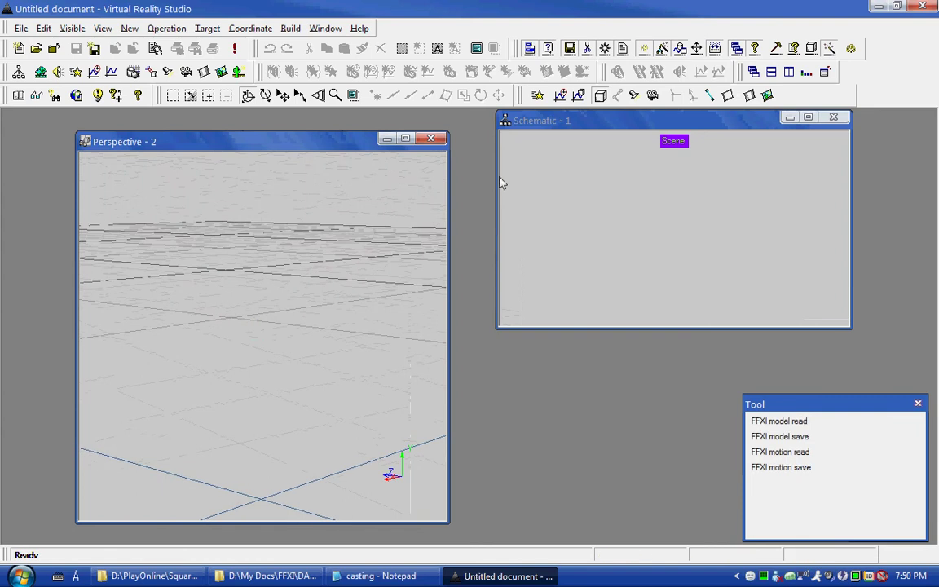
mouse_move(574, 125)
mouse_down()
mouse_move(571, 154)
mouse_move(582, 144)
mouse_up()
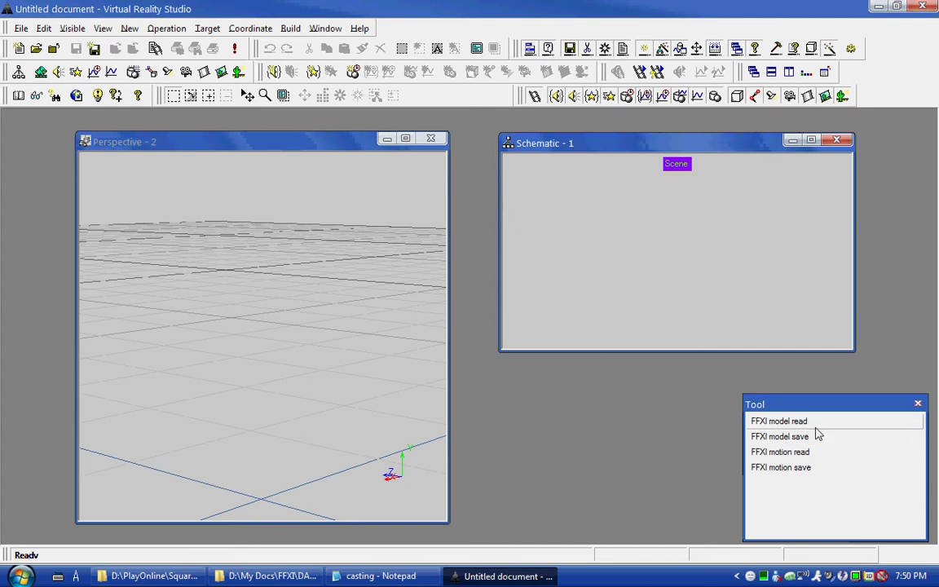
- Start FFXI model read for the Tarutaru race and set the face to M-F1-A
click(773, 421)
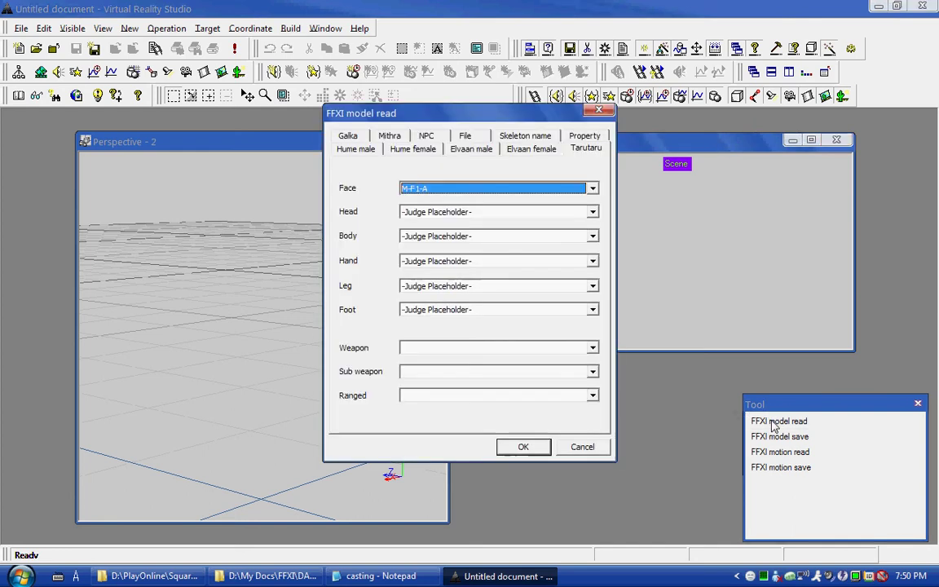
click(550, 151)
click(581, 150)
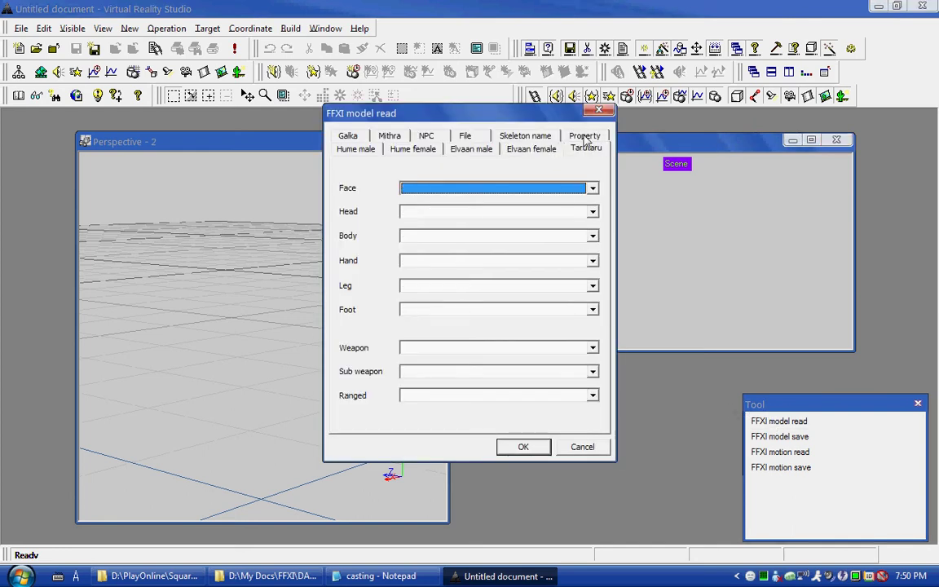
click(356, 150)
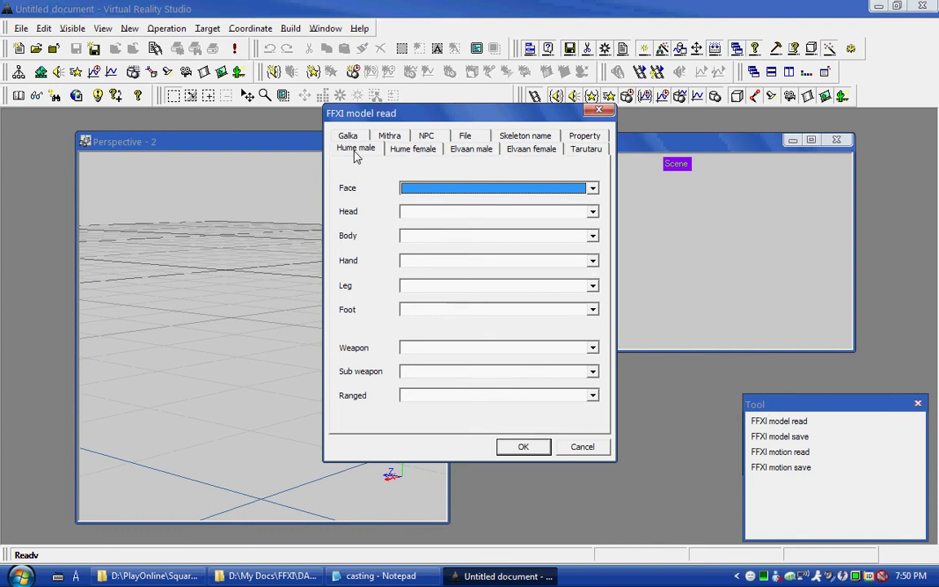
click(563, 190)
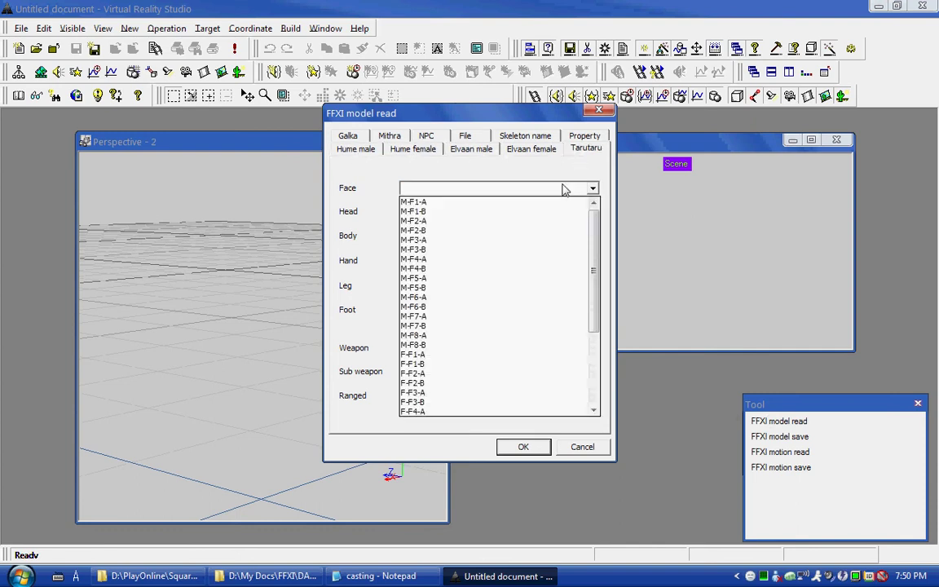
click(563, 190)
- Set head, body, hand, leg and foot to -Judge Placeholder-, leave the weapons empty, and load the Tarutaru model
key(Tab)
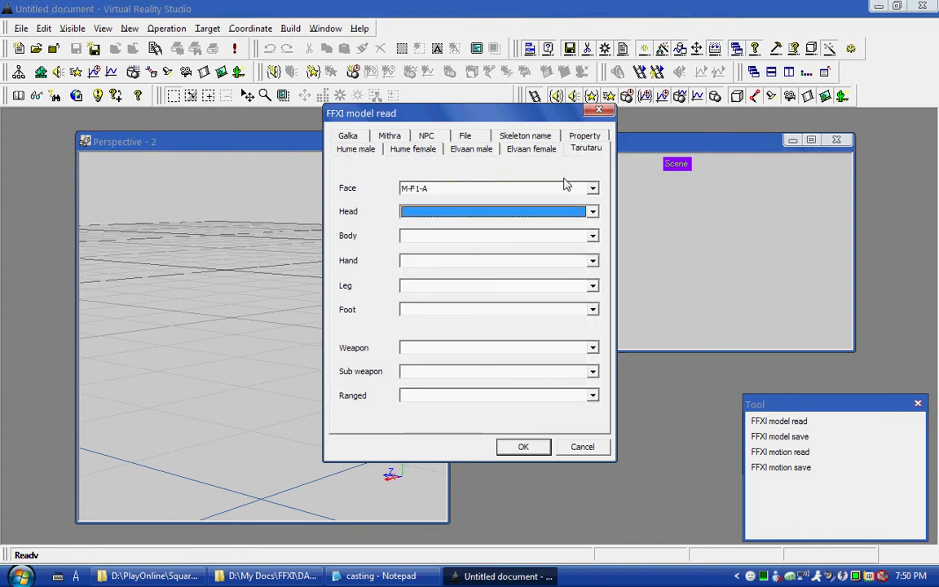
key(Tab)
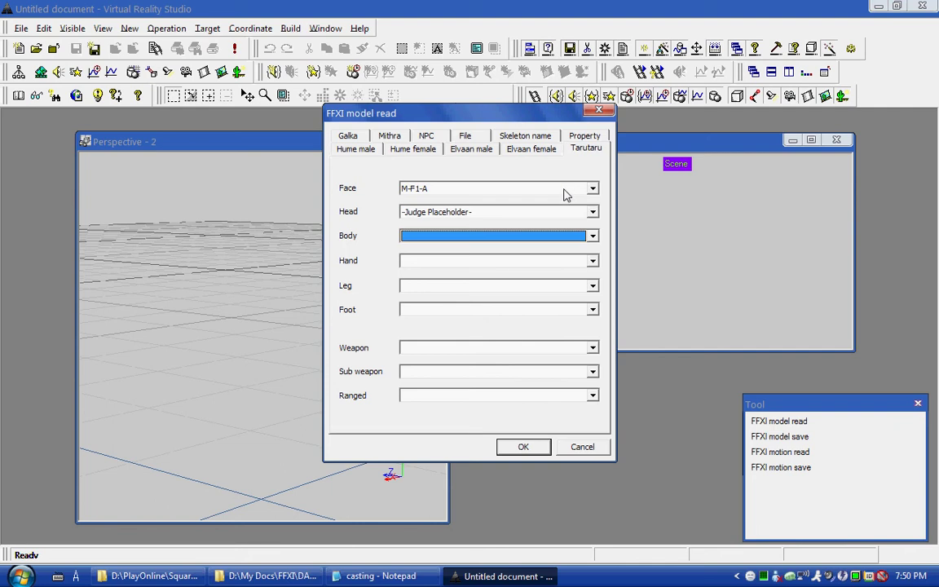
key(Tab)
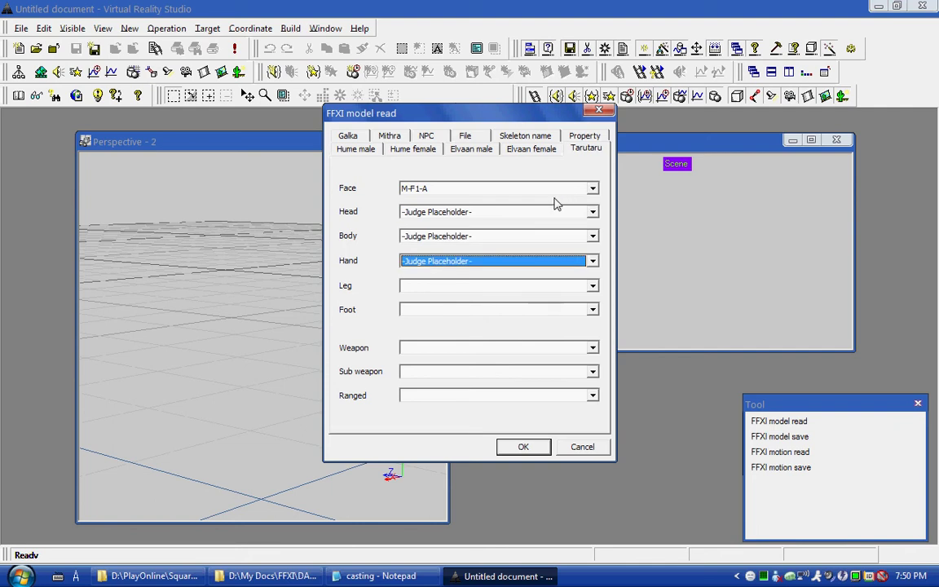
key(Tab)
key(Tab)
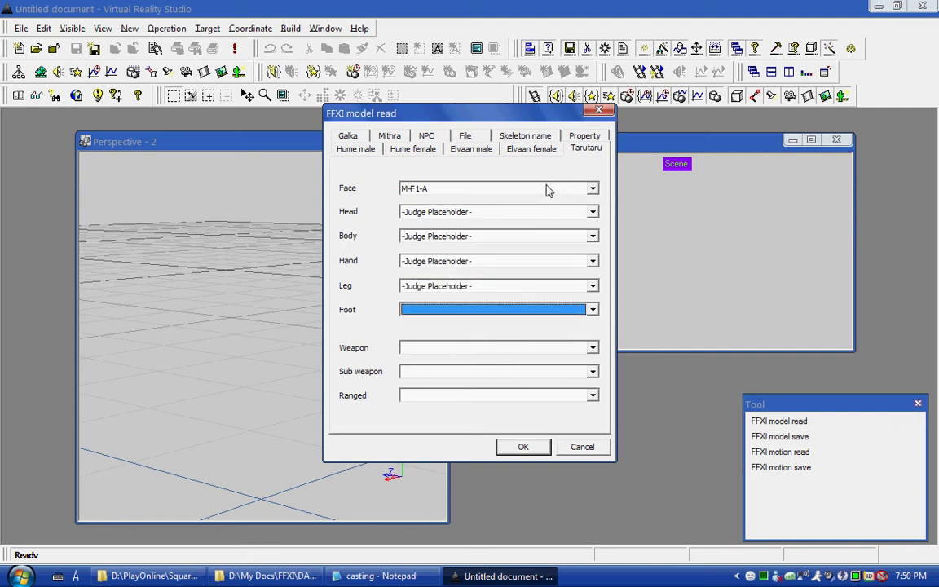
click(486, 355)
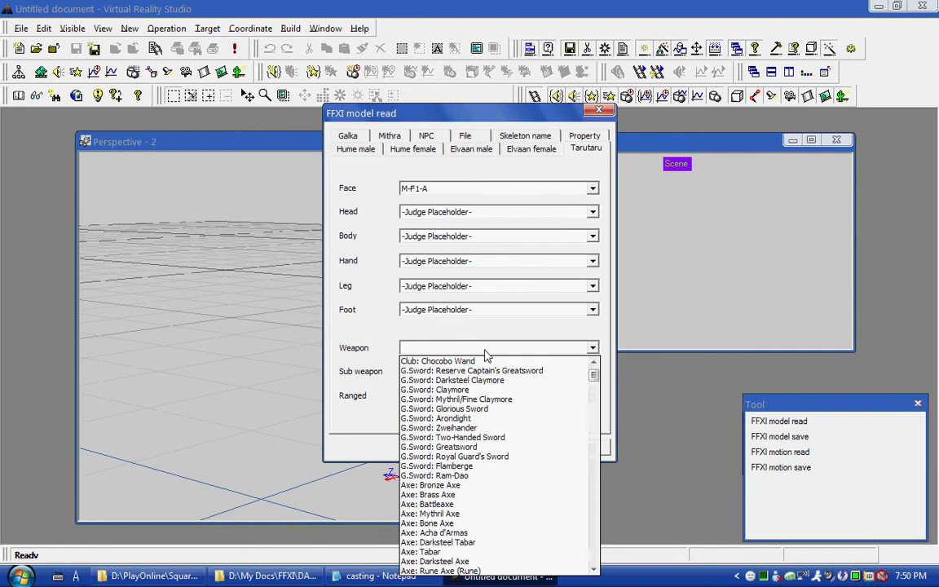
click(486, 352)
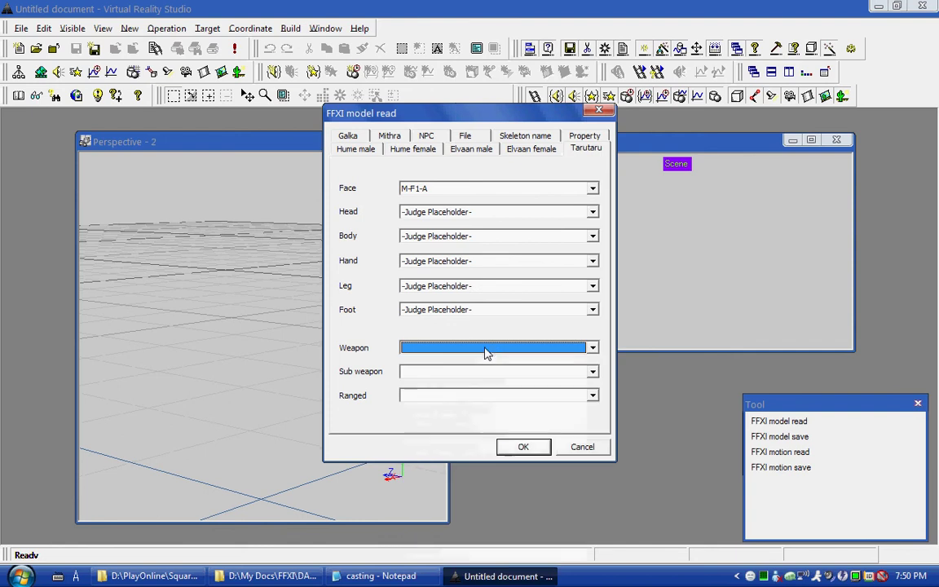
click(524, 447)
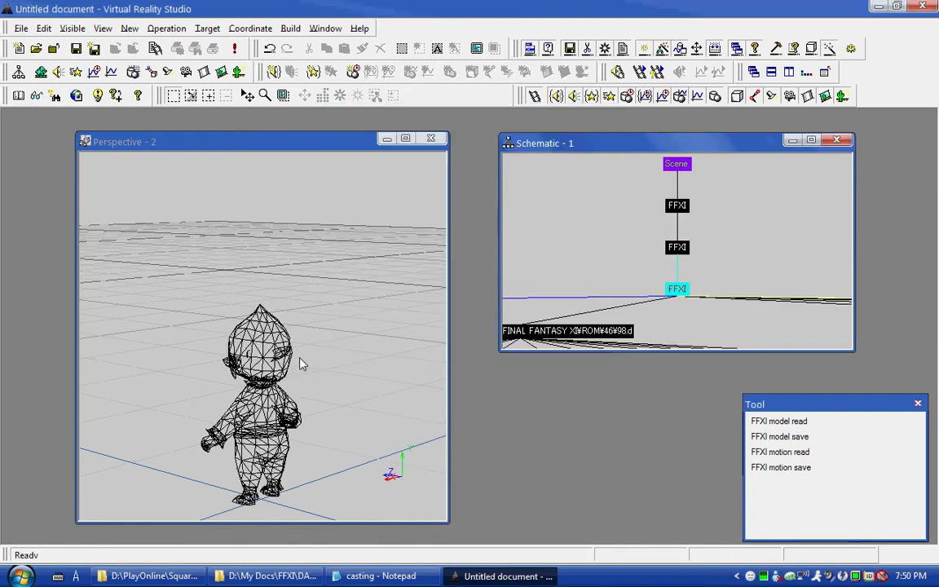
- Collapse the children of the lowest FFXI node in the schematic and make the Schematic window slightly taller
drag(284, 393, 354, 327)
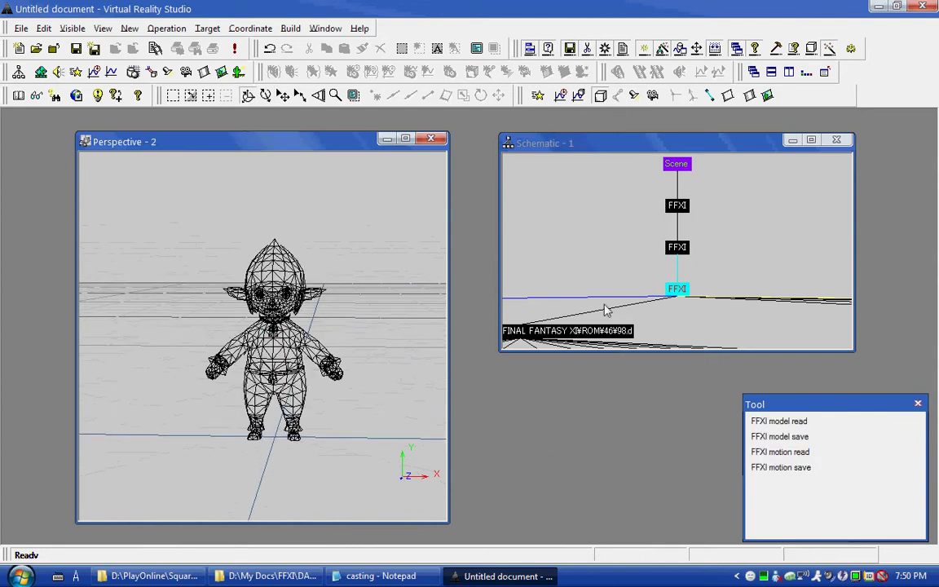
right_click(686, 291)
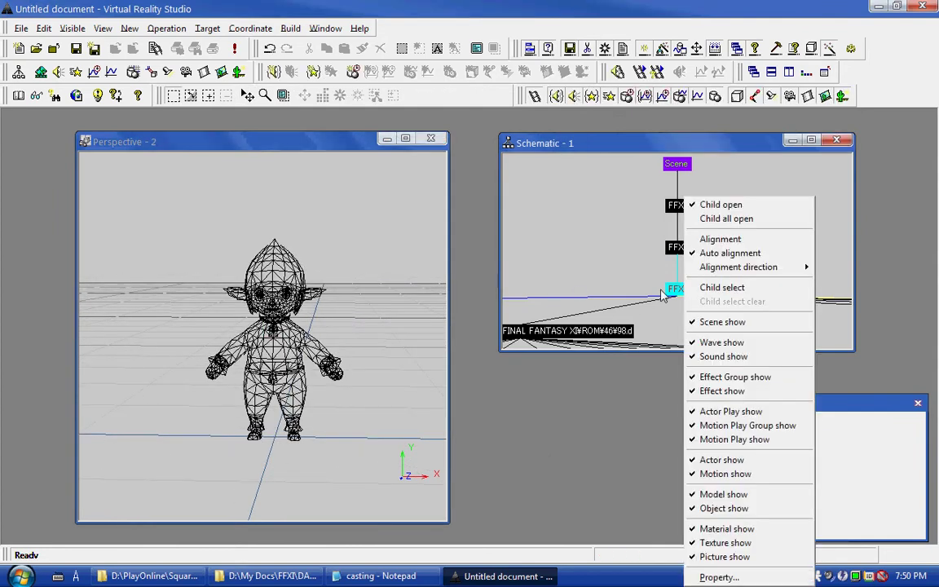
click(706, 209)
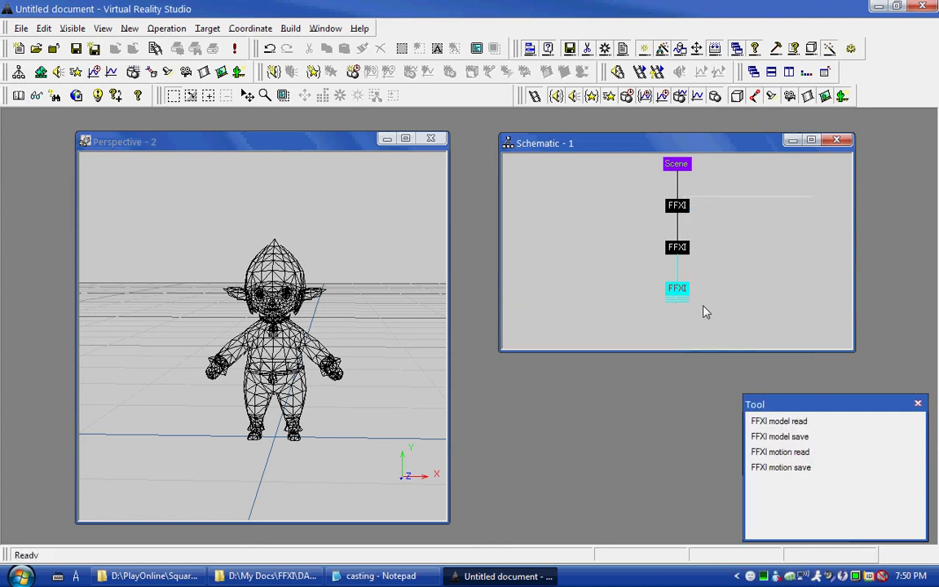
drag(699, 353, 698, 380)
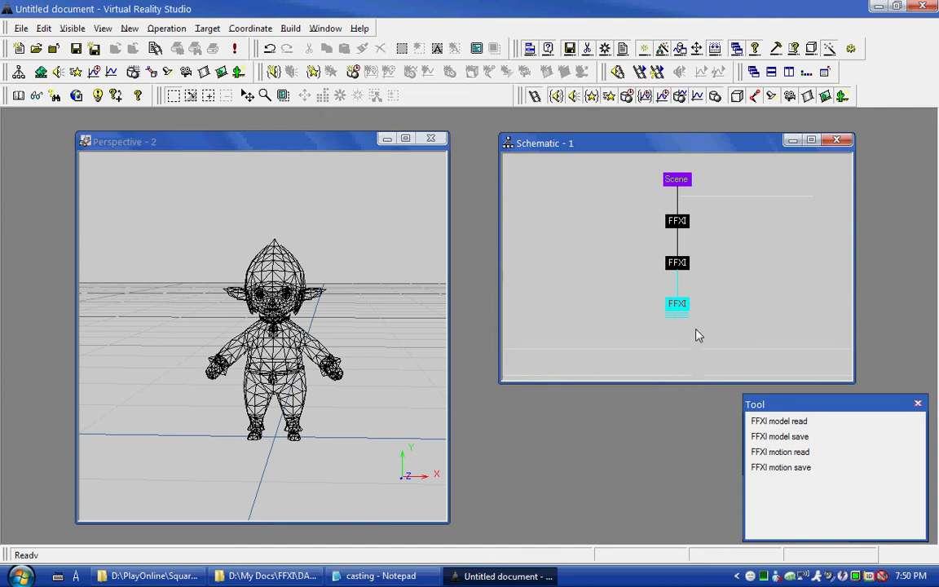
- Select the middle FFXI node in the schematic and open the file-based settings of FFXI motion read
click(683, 264)
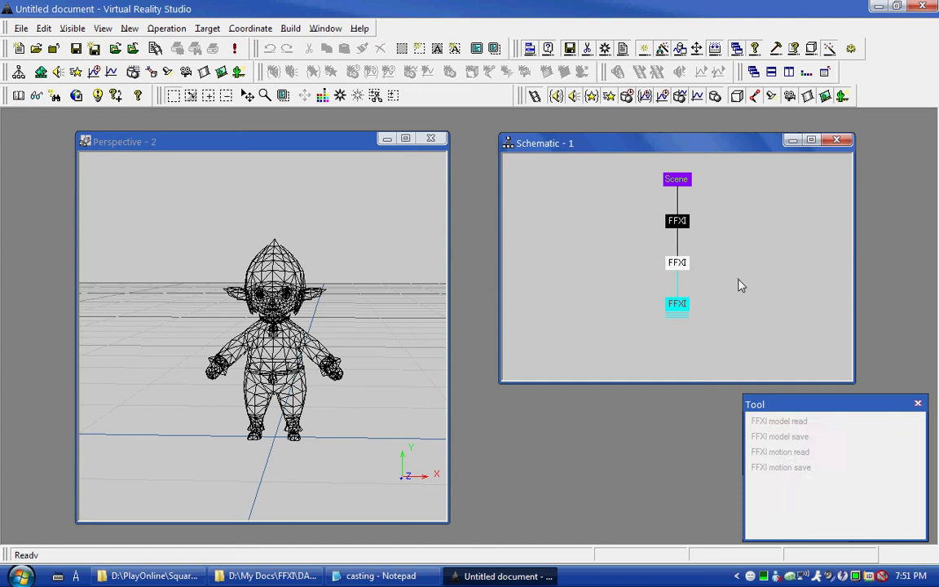
drag(698, 251, 644, 284)
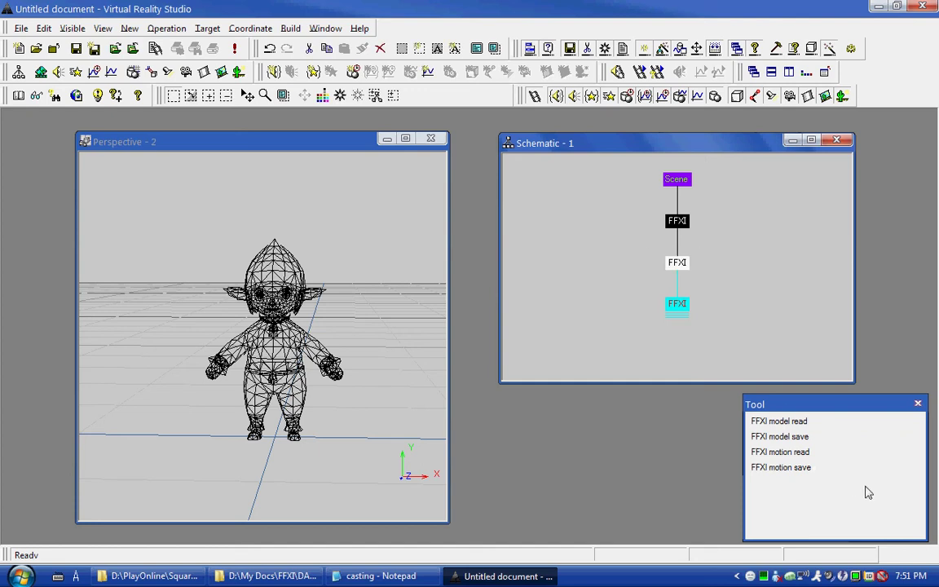
double_click(801, 453)
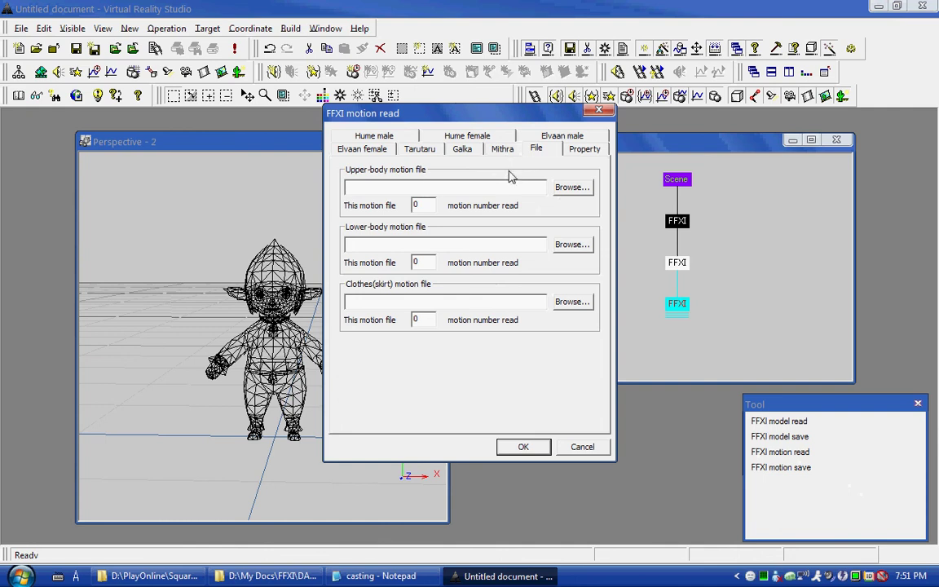
click(545, 152)
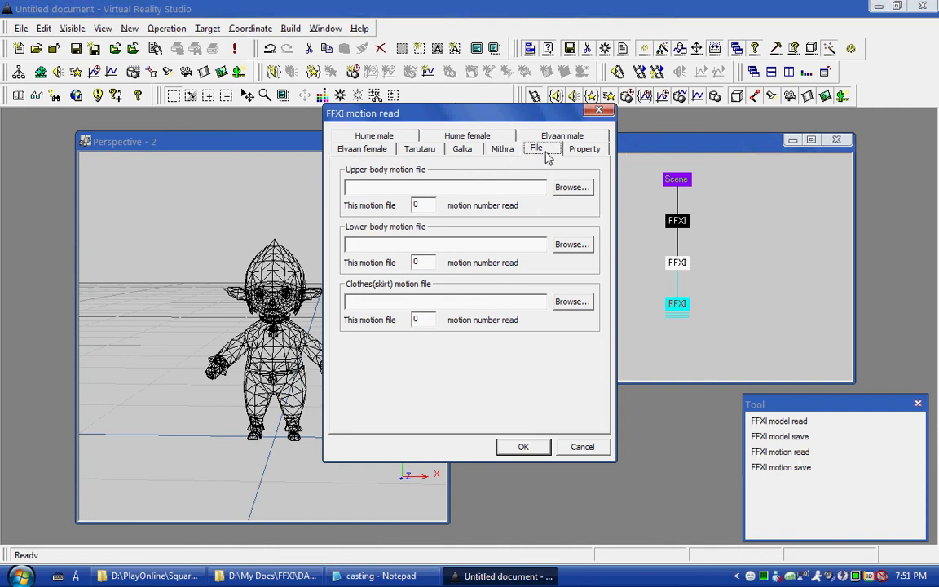
- Load 16.DAT from the WHM casting tutorial folder as the upper-body motion file
click(411, 189)
click(573, 187)
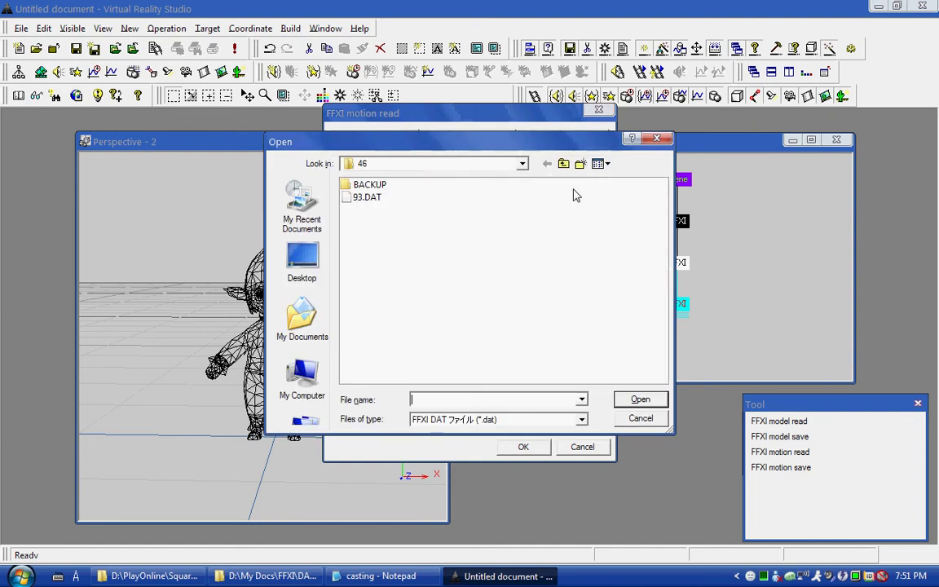
click(564, 165)
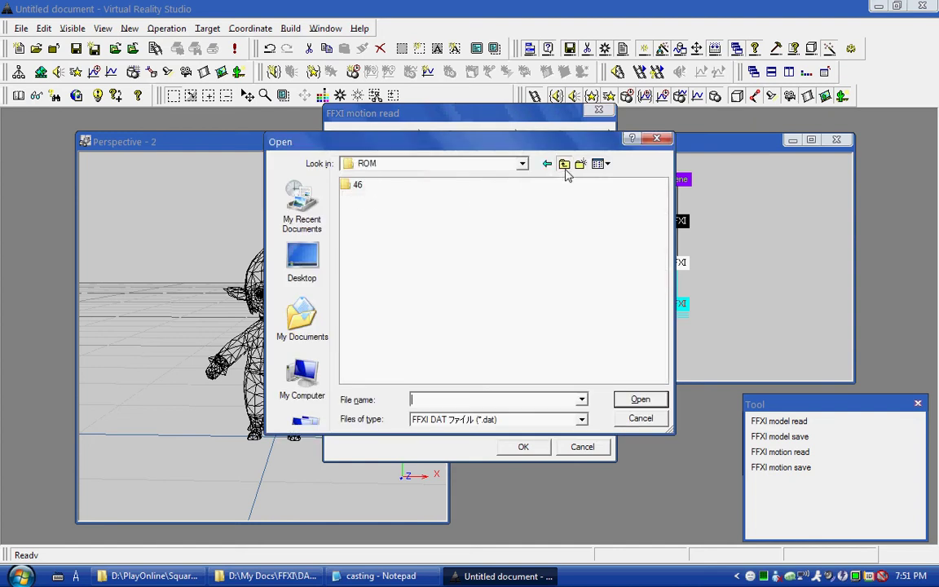
click(563, 164)
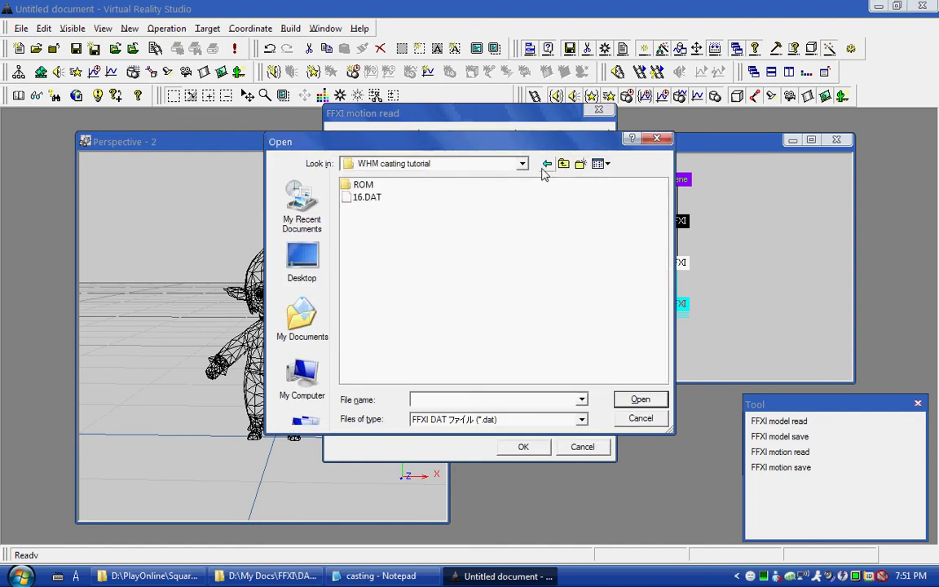
click(377, 199)
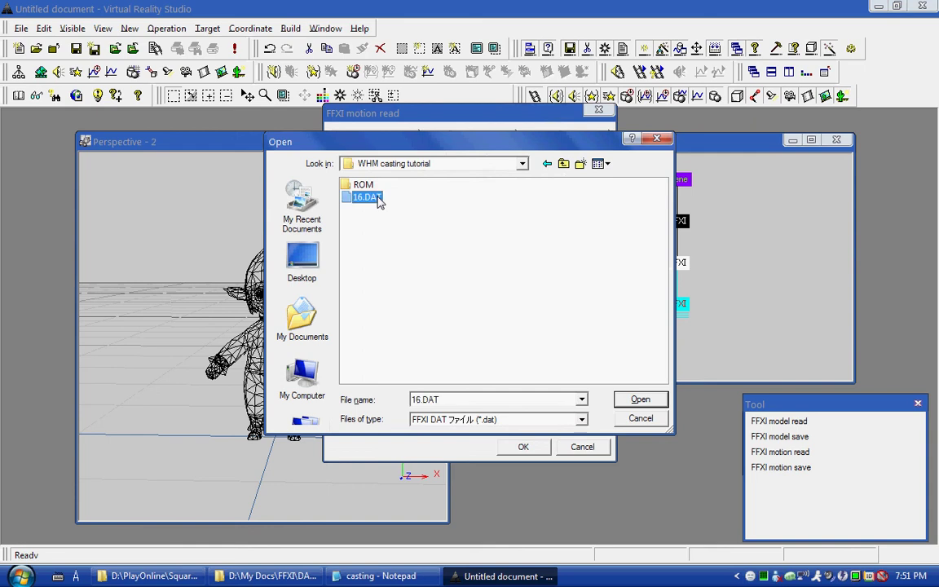
click(640, 400)
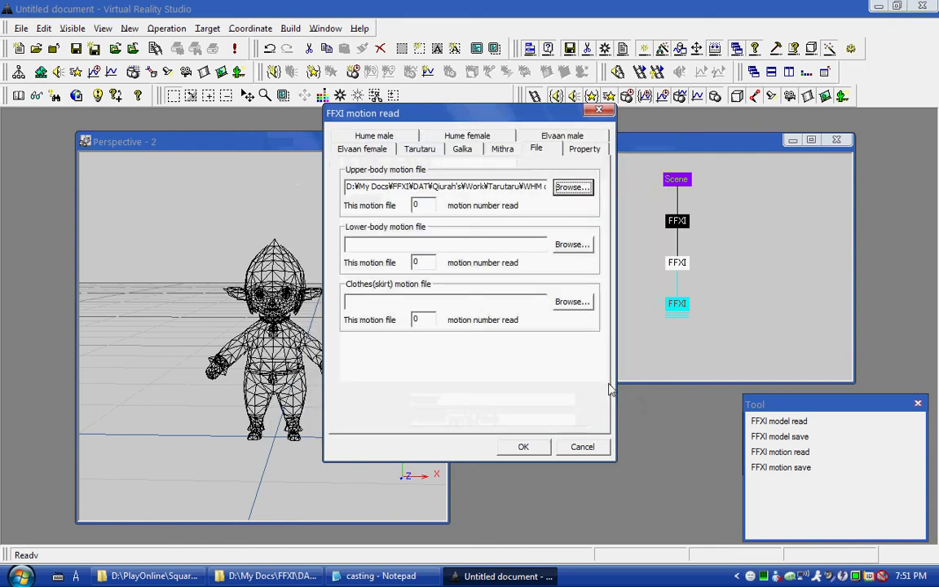
drag(440, 190, 574, 187)
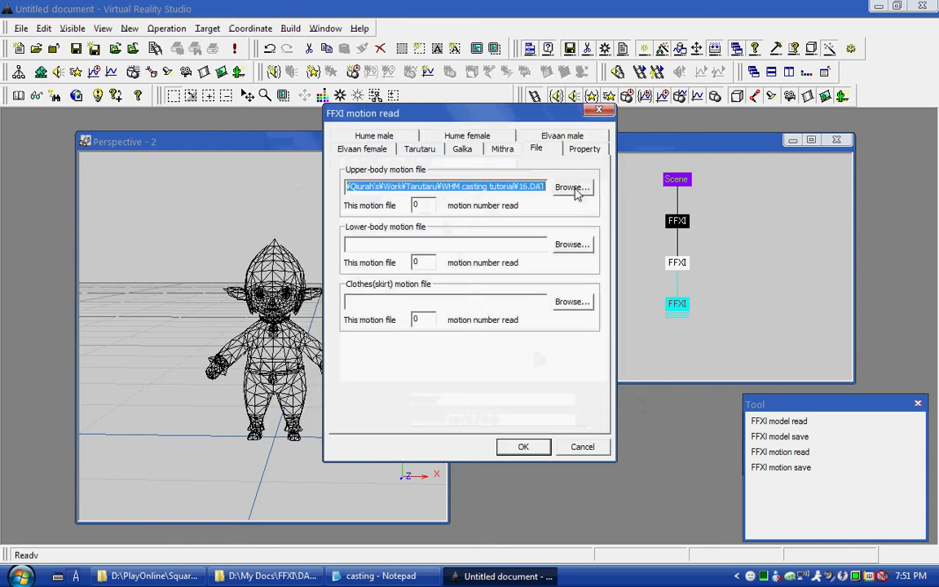
click(504, 187)
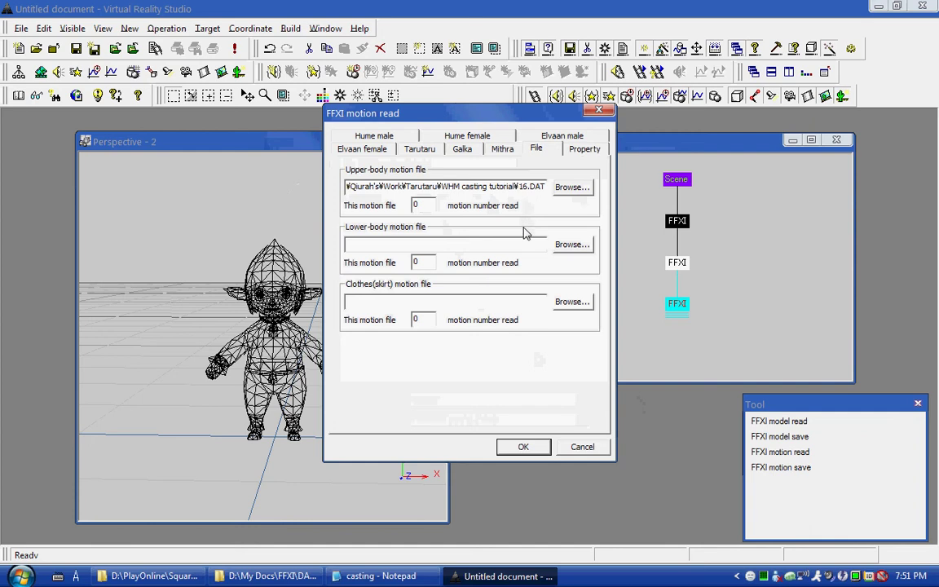
- Look up the upper BEGIN number in the casting notes in Notepad and read upper-body motion number 22
double_click(425, 205)
double_click(425, 205)
click(383, 576)
scroll(555, 163, up, 3)
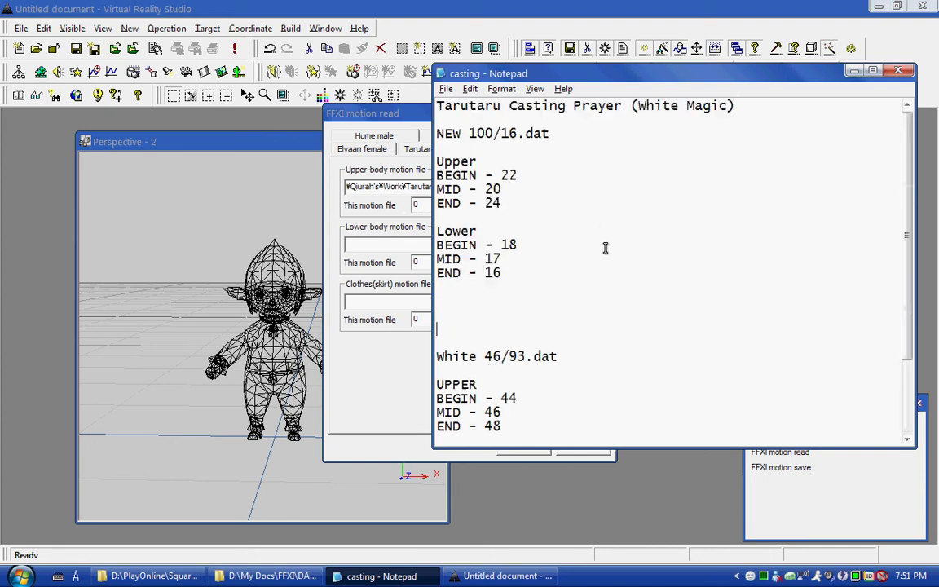
double_click(509, 176)
click(518, 175)
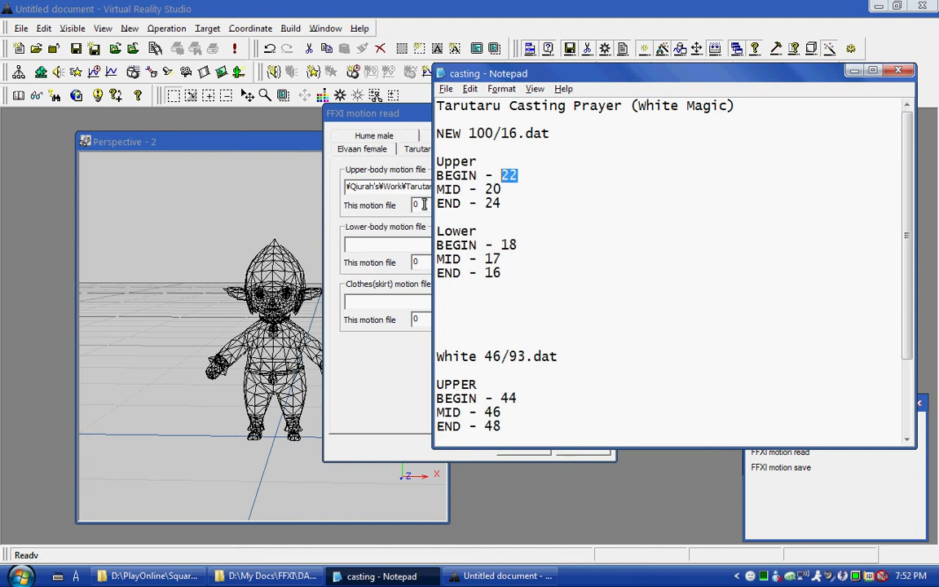
click(423, 205)
text(16.DAT)
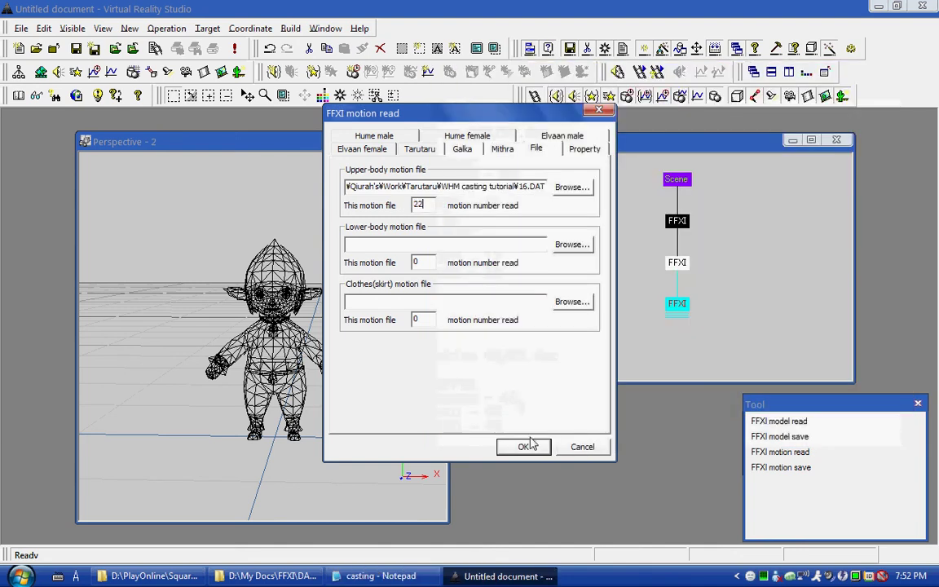
click(526, 445)
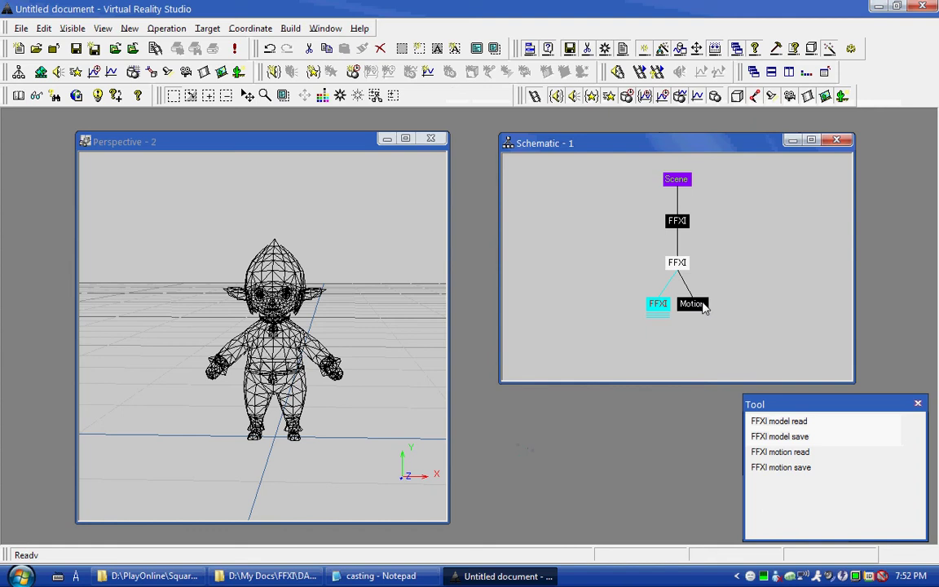
- Preview the imported Motion node's pose on the Tarutaru model from a slightly different angle
click(716, 50)
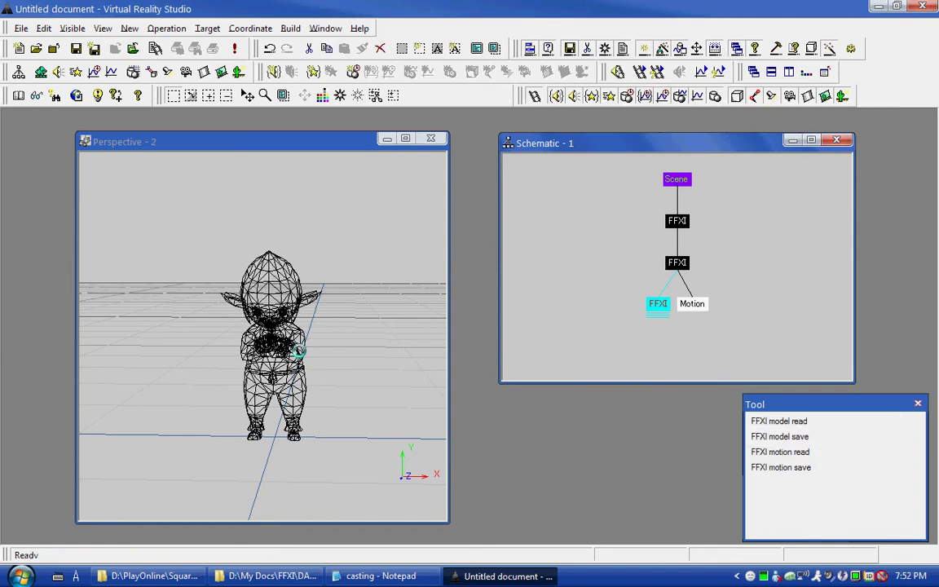
click(704, 72)
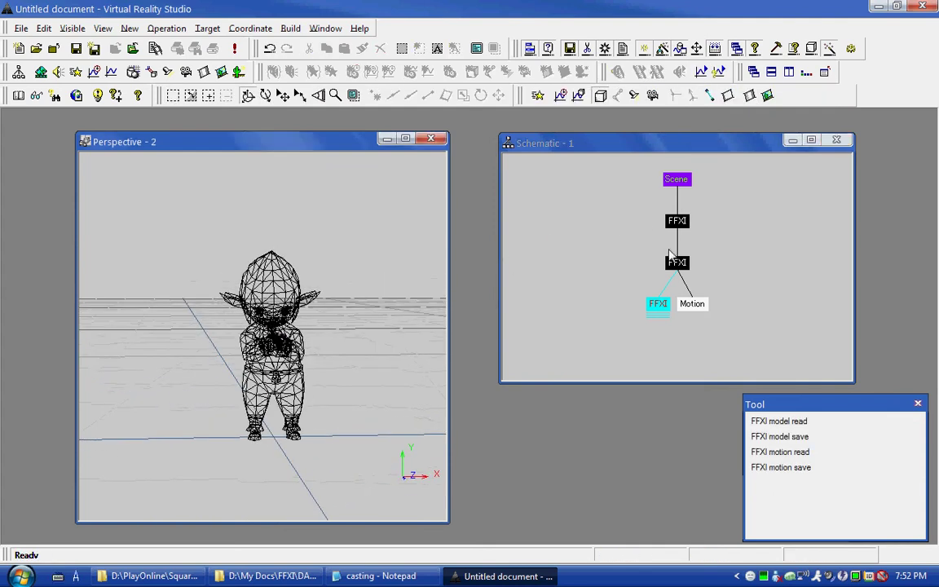
drag(659, 252, 639, 252)
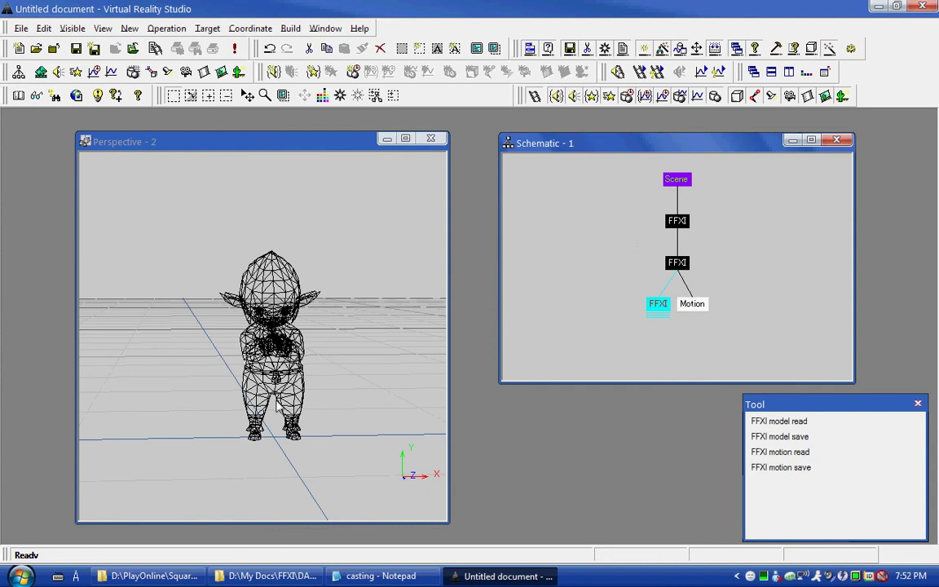
- Select the FFXI node above the Motion node and read upper-body motion number 20, the MID entry in the casting notes
drag(644, 250, 728, 290)
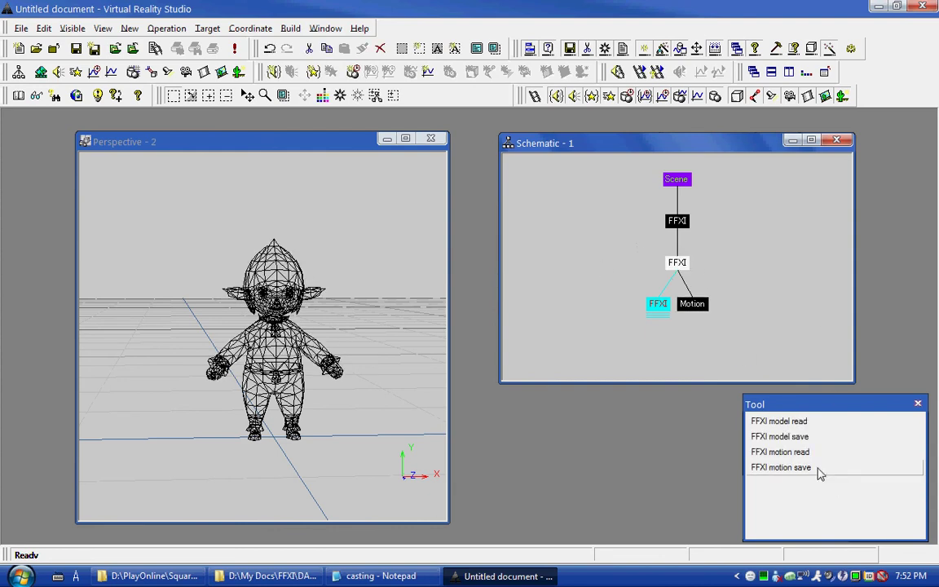
double_click(793, 453)
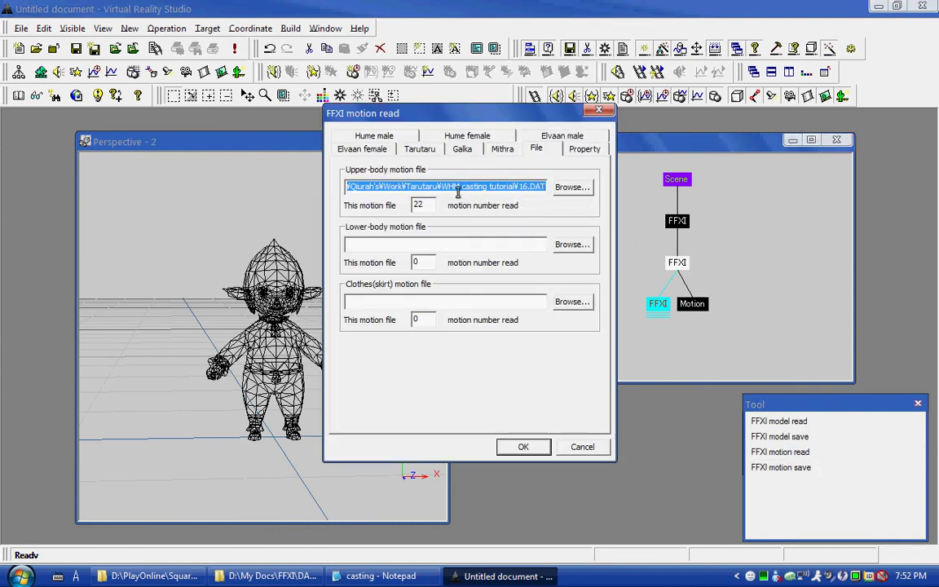
click(375, 575)
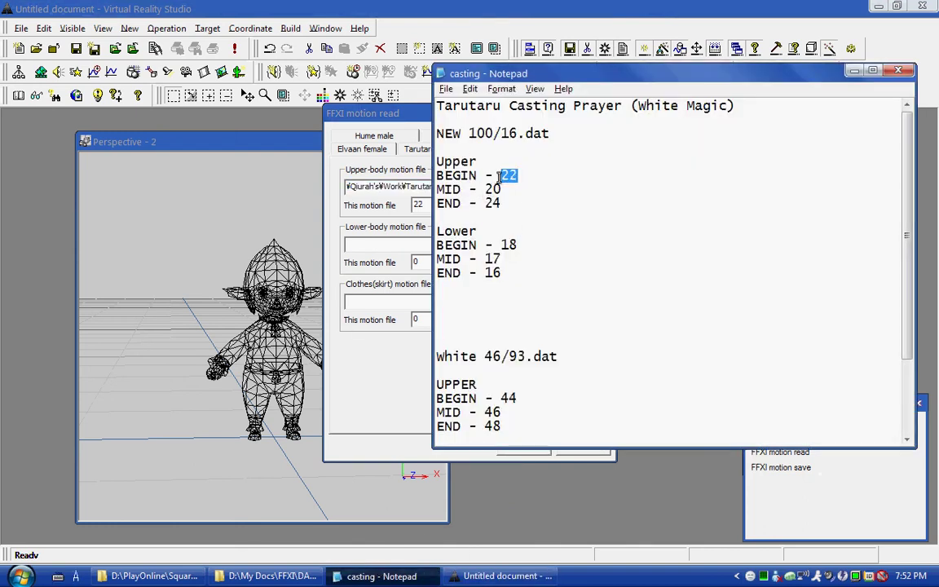
drag(501, 188, 478, 188)
click(429, 205)
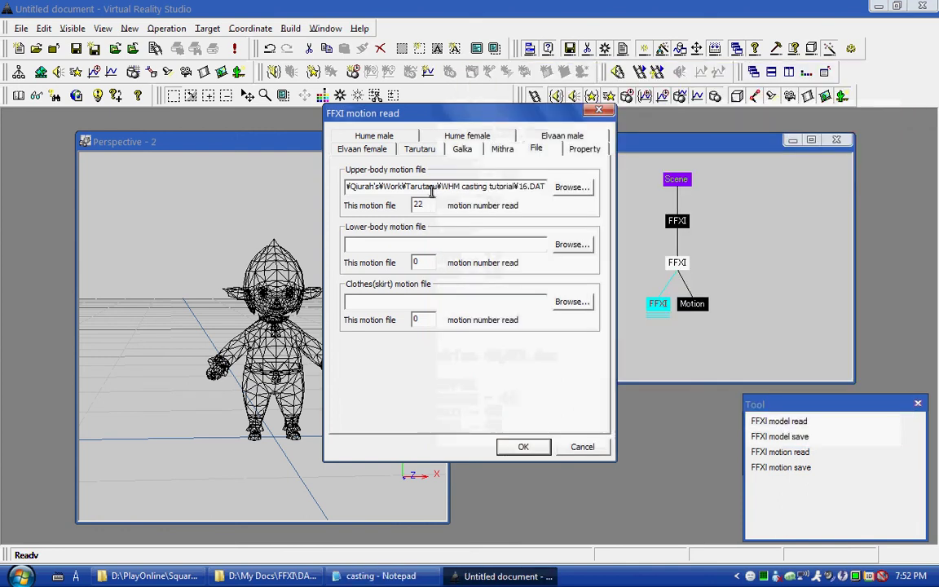
click(523, 446)
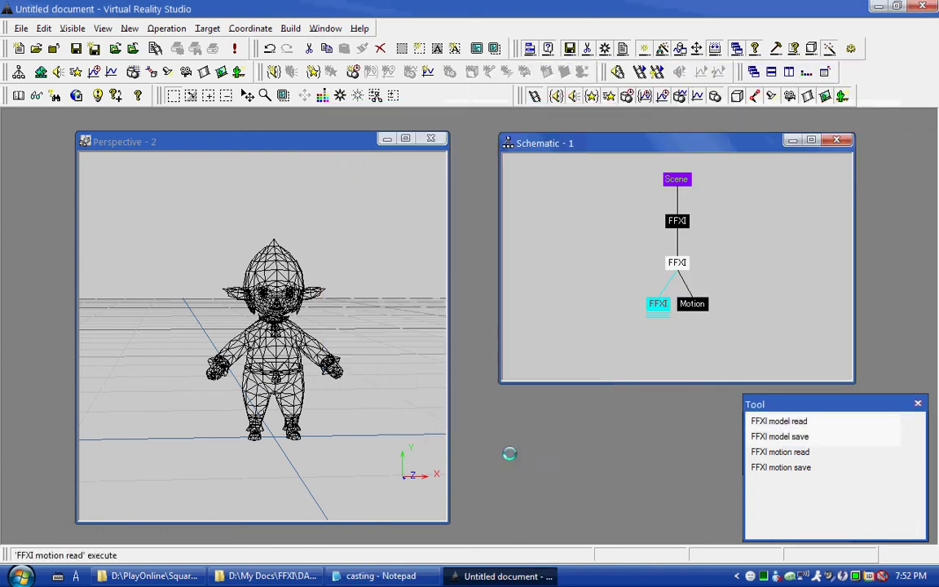
- Read upper-body motion number 24 from 16.DAT, the upper END entry in the casting notes
double_click(779, 452)
click(425, 203)
key(BackSpace)
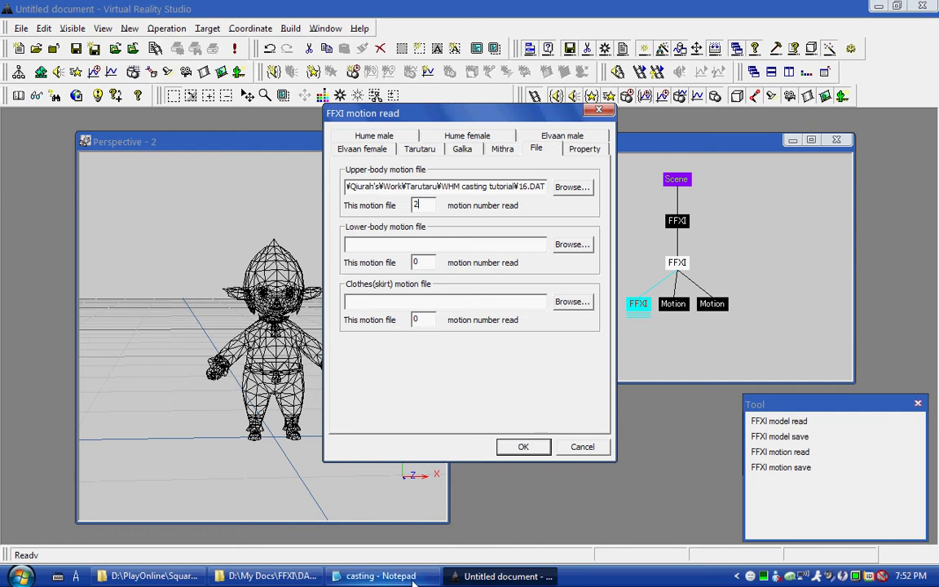
click(381, 576)
click(419, 206)
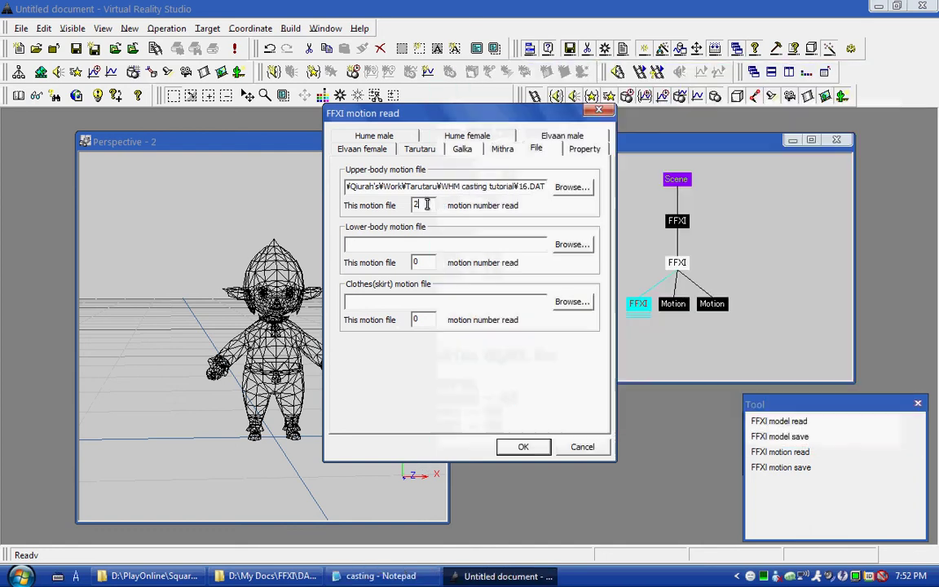
text(4)
click(535, 447)
- Go through the three upper-body Motion nodes in the schematic one by one to check their poses
click(650, 303)
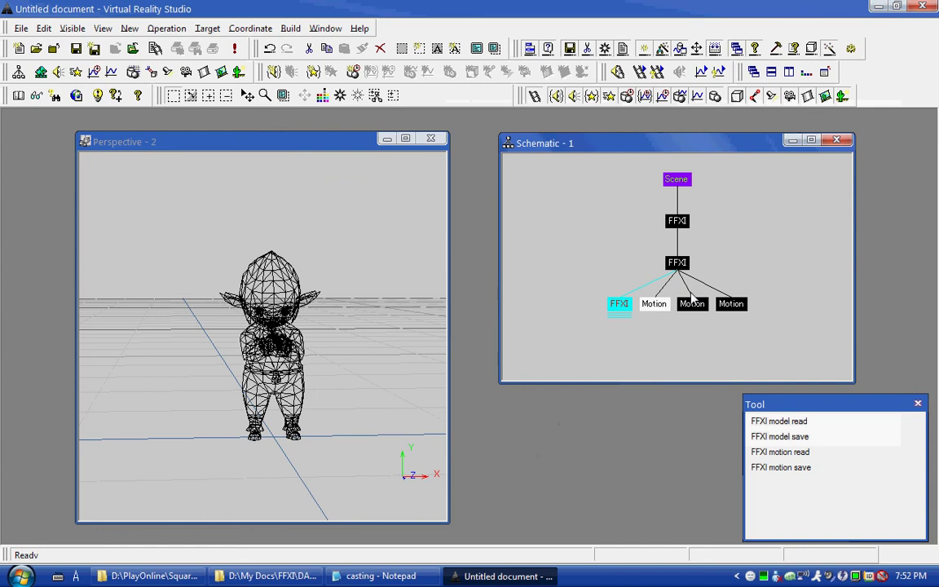
click(691, 300)
click(725, 303)
- Reopen FFXI motion read for the middle FFXI node, clear the upper-body file and number to 0, and load 16.DAT as the lower-body motion file
click(677, 262)
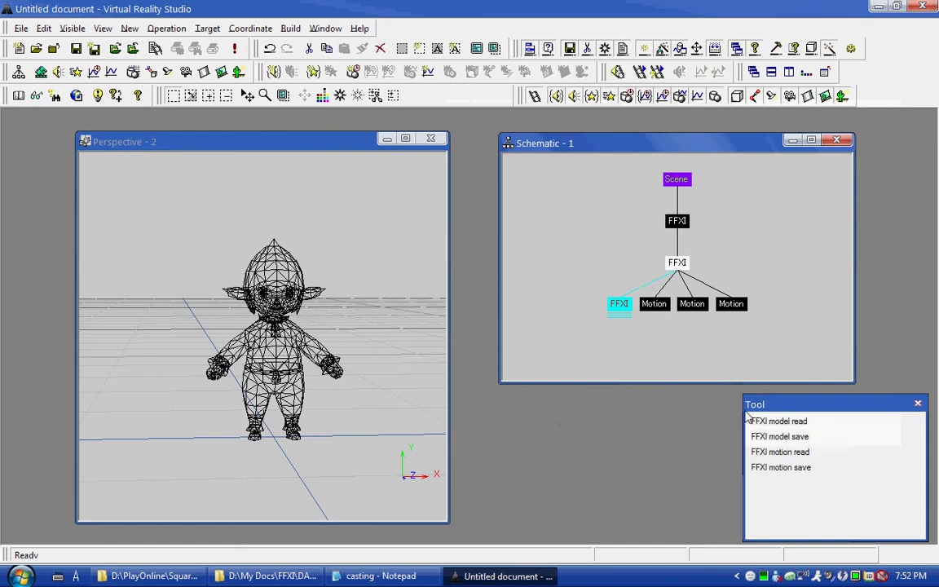
double_click(762, 451)
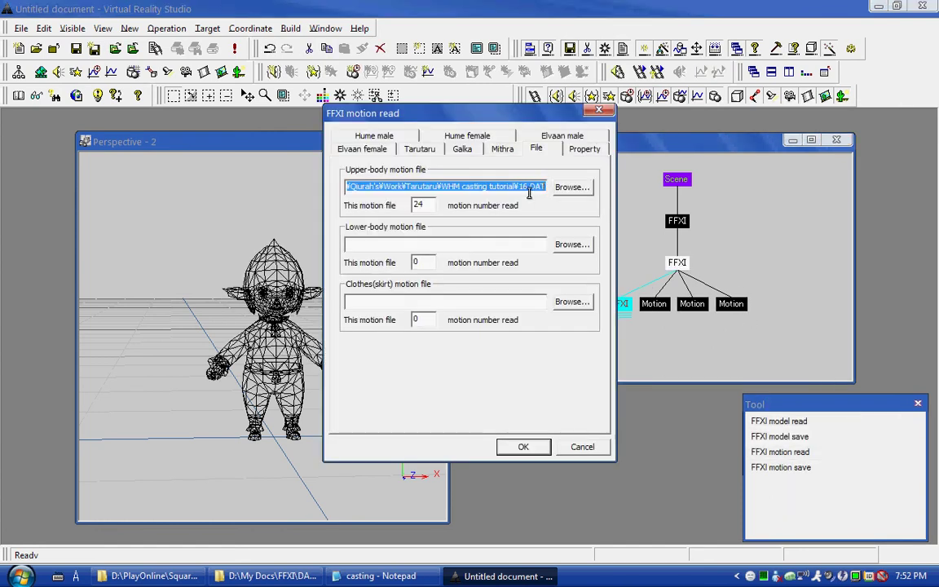
key(Delete)
key(Tab)
text(0)
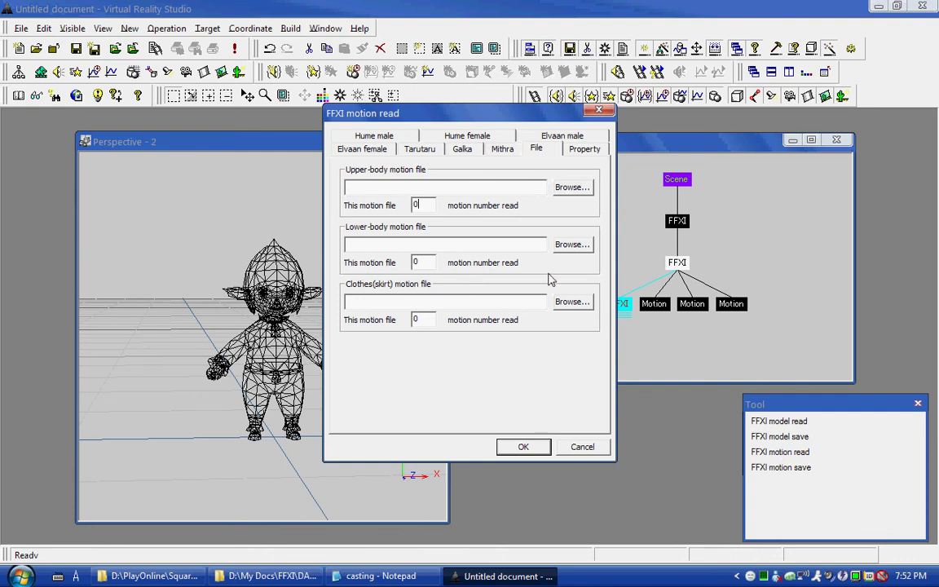
click(571, 244)
double_click(380, 195)
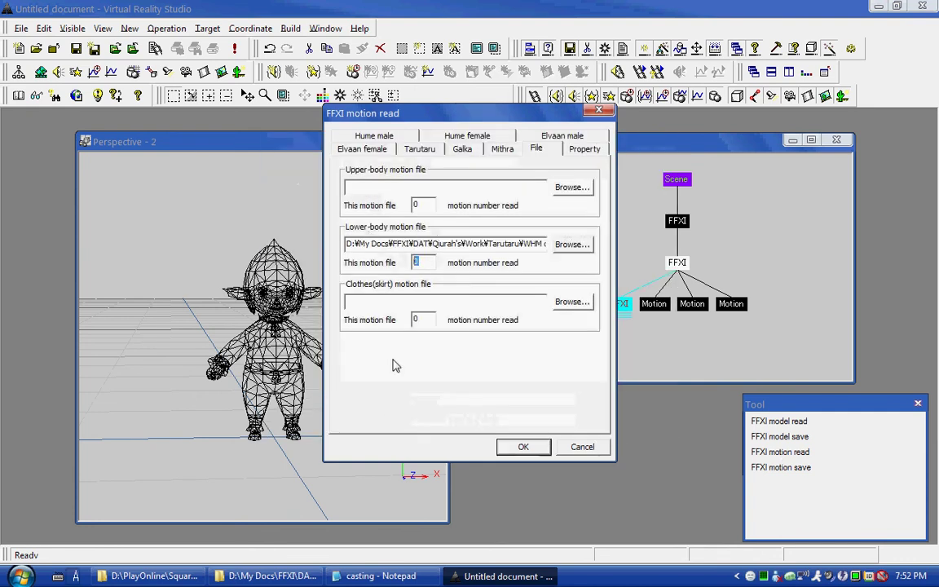
- Check the lower BEGIN entry in the casting notes and read lower-body motion number 18
click(381, 576)
drag(517, 245, 509, 244)
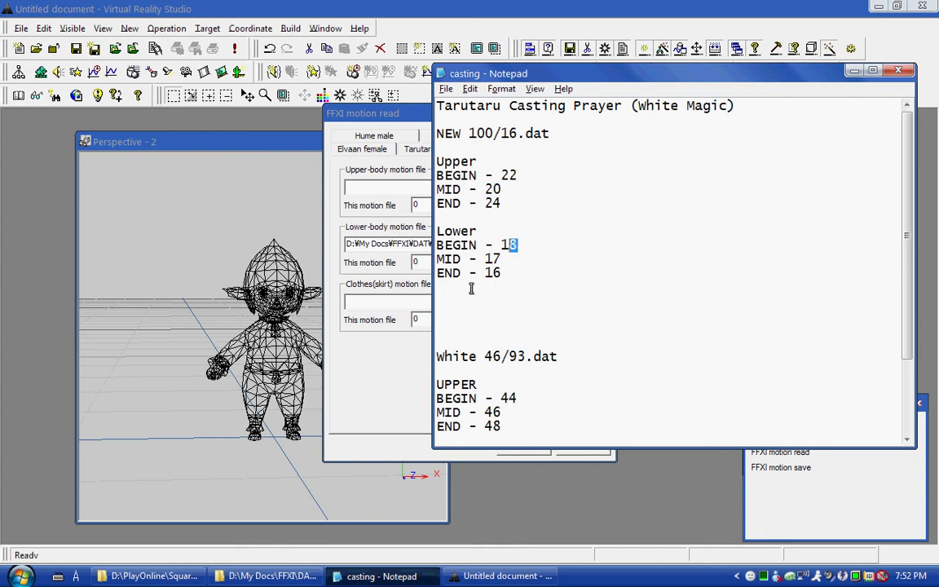
click(388, 248)
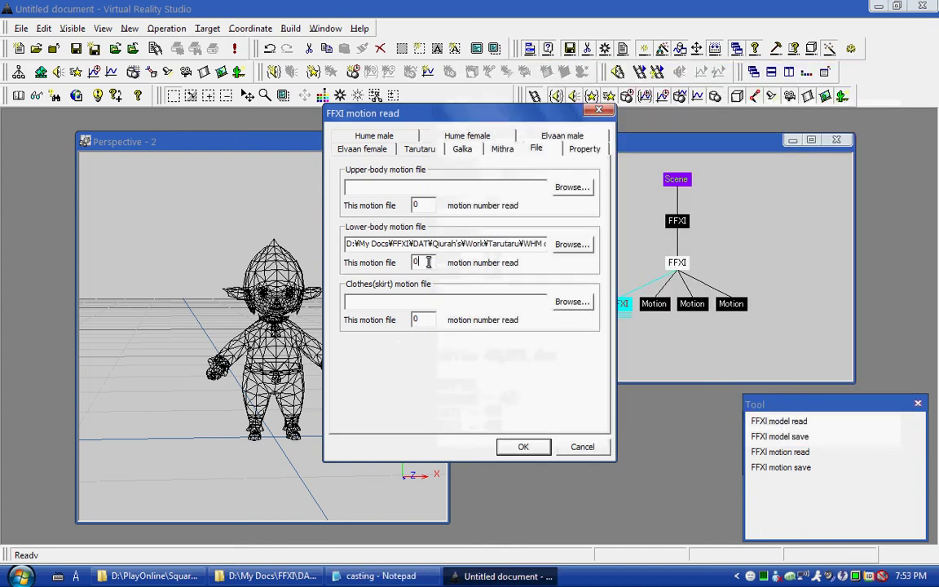
text(18)
key(Return)
- Read lower-body motion number 17 from 16.DAT, the lower MID entry in the casting notes
click(809, 452)
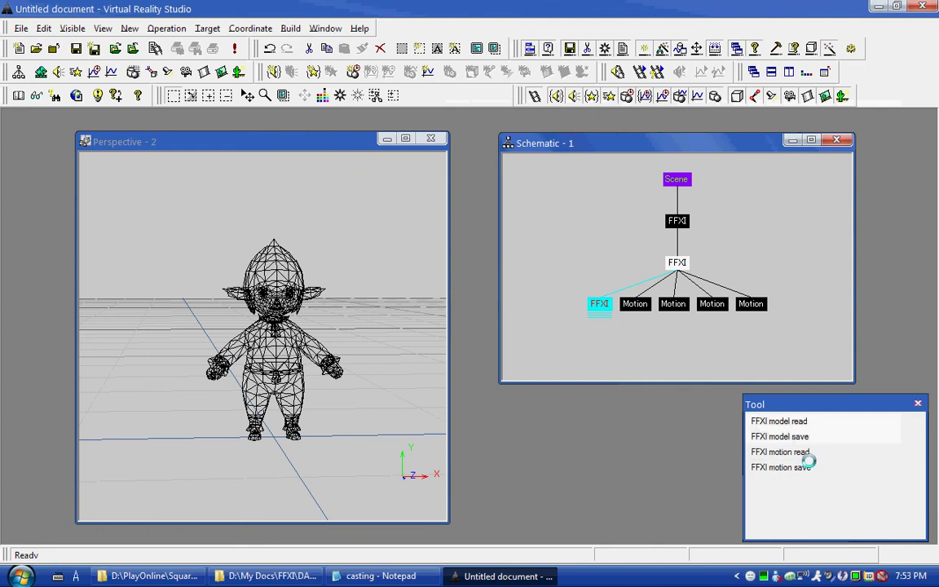
double_click(418, 260)
click(380, 575)
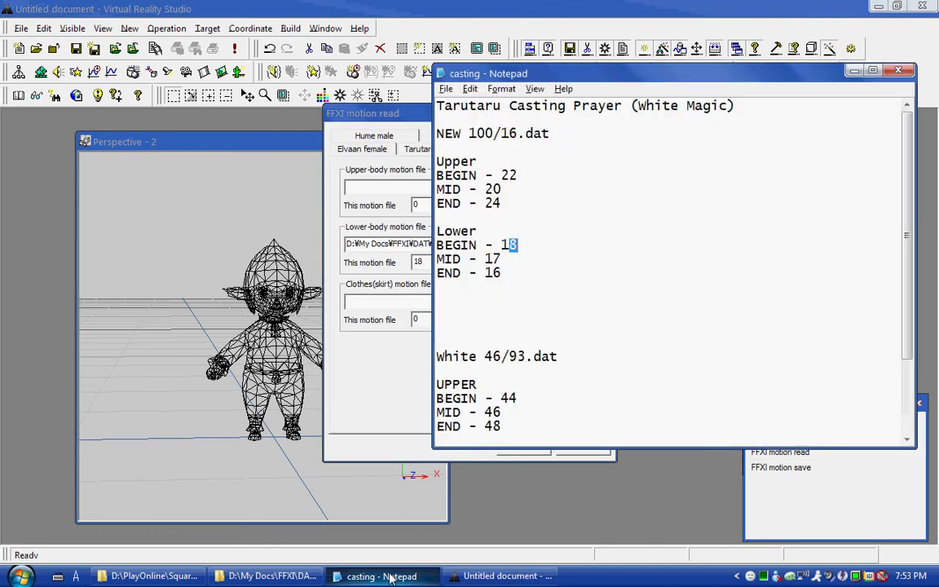
click(407, 273)
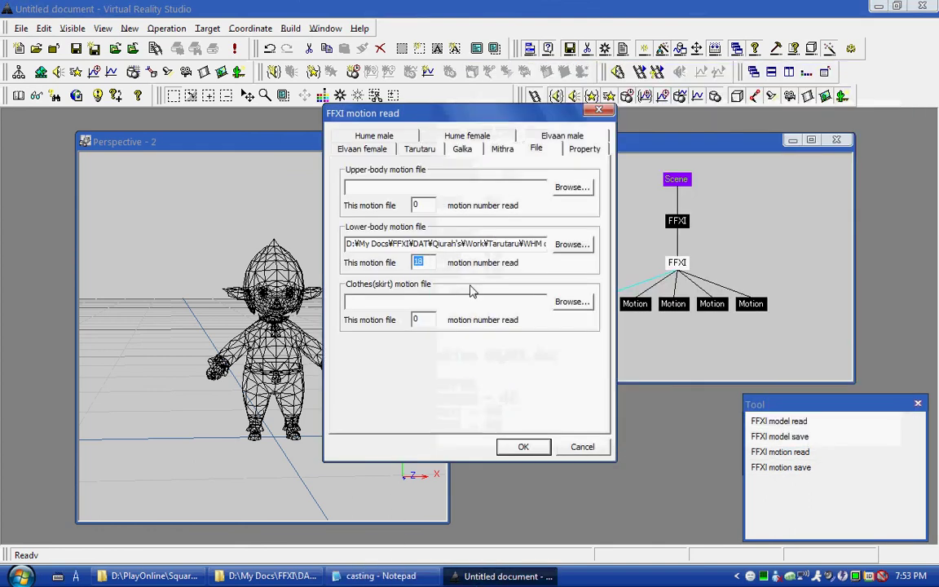
click(523, 446)
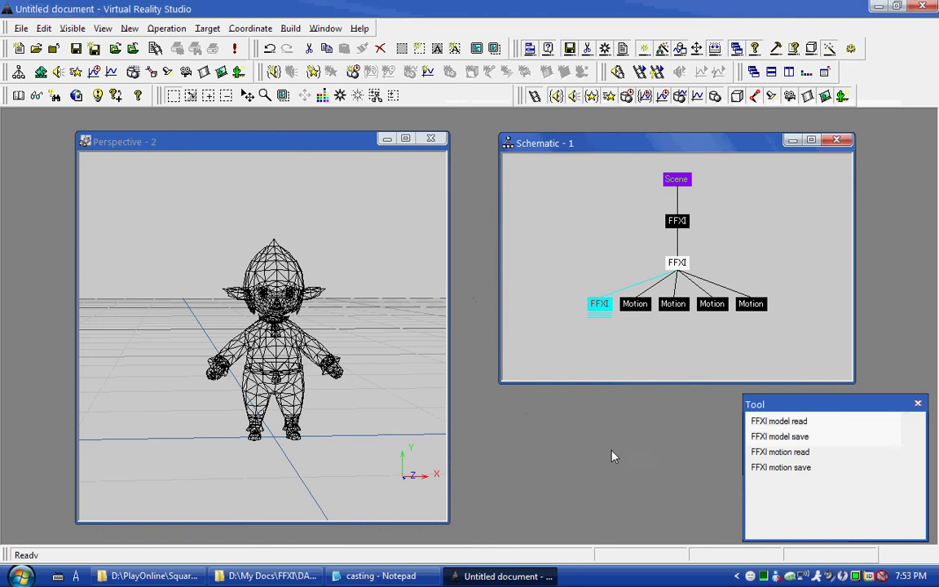
- Read lower-body motion number 16, the lower END entry in the notes, and inspect the first Motion node's pose from an angle
click(781, 452)
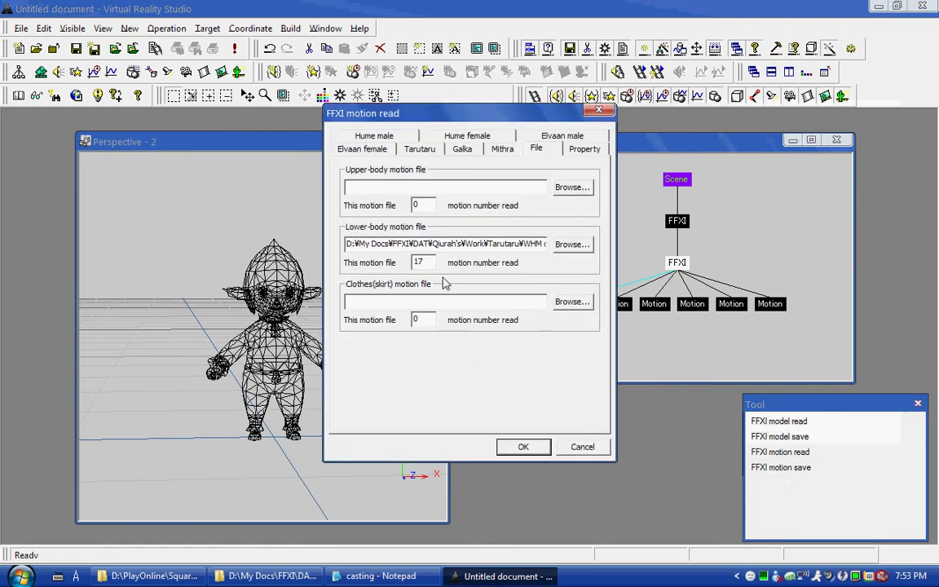
key(Return)
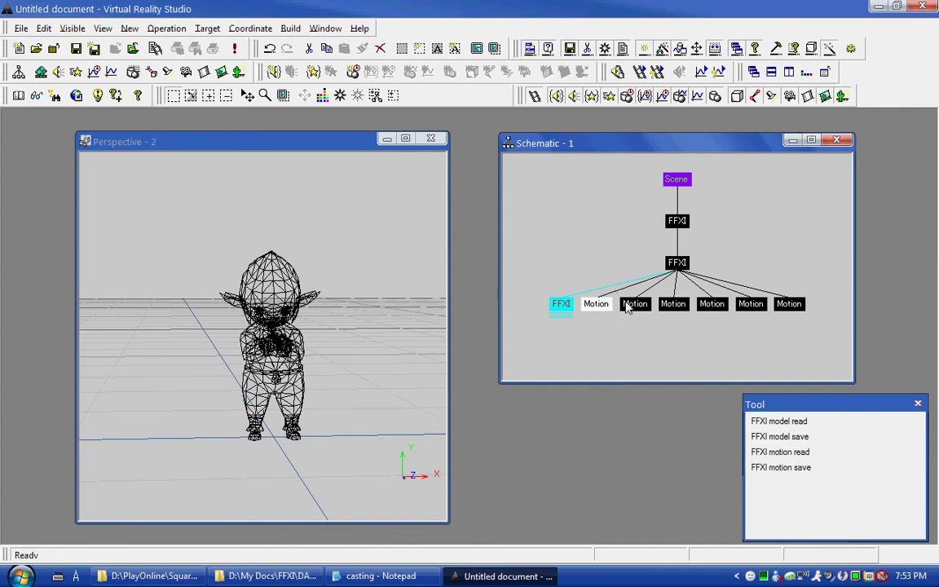
drag(256, 338, 298, 346)
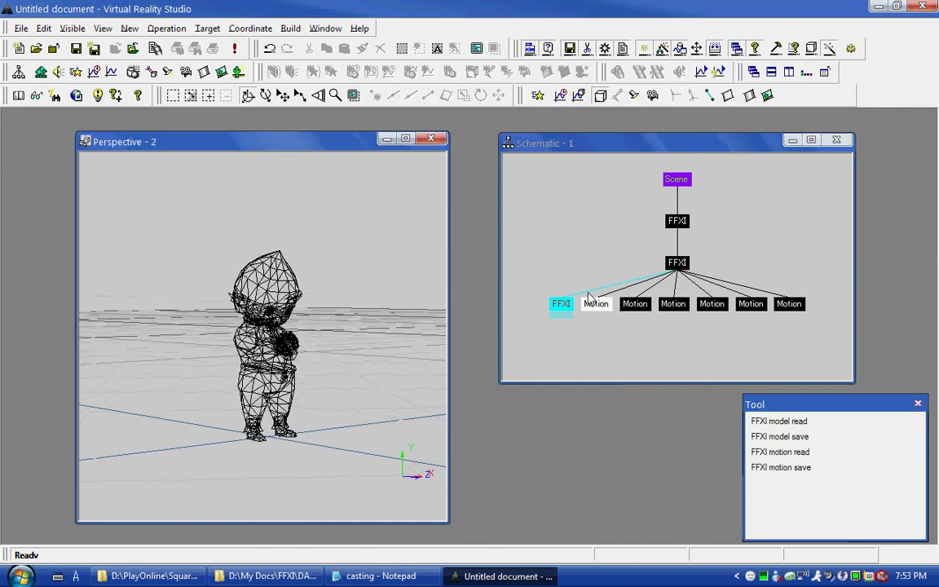
- Inspect the model's pose in each of the six Motion nodes and return to the first one, viewed from the front
click(635, 302)
click(675, 307)
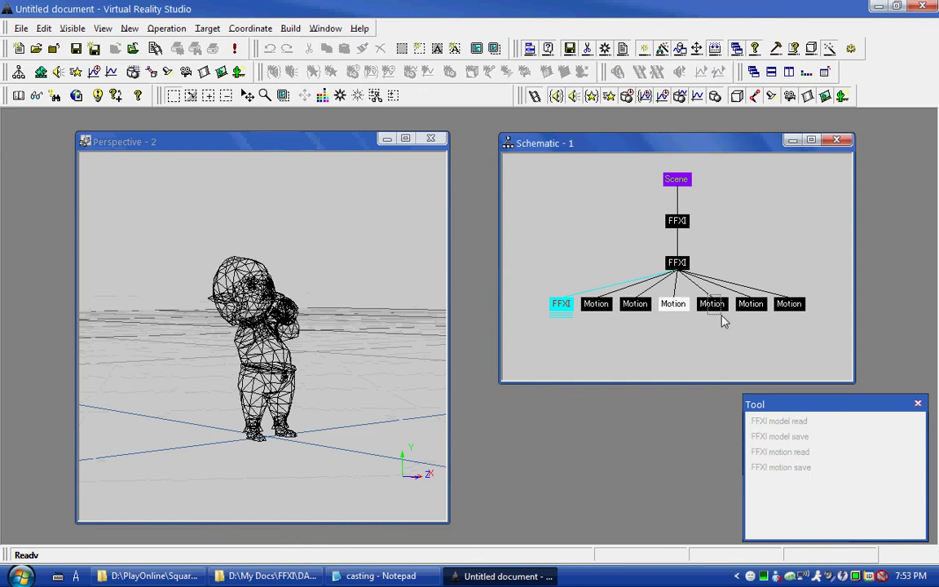
click(717, 307)
click(752, 304)
click(787, 303)
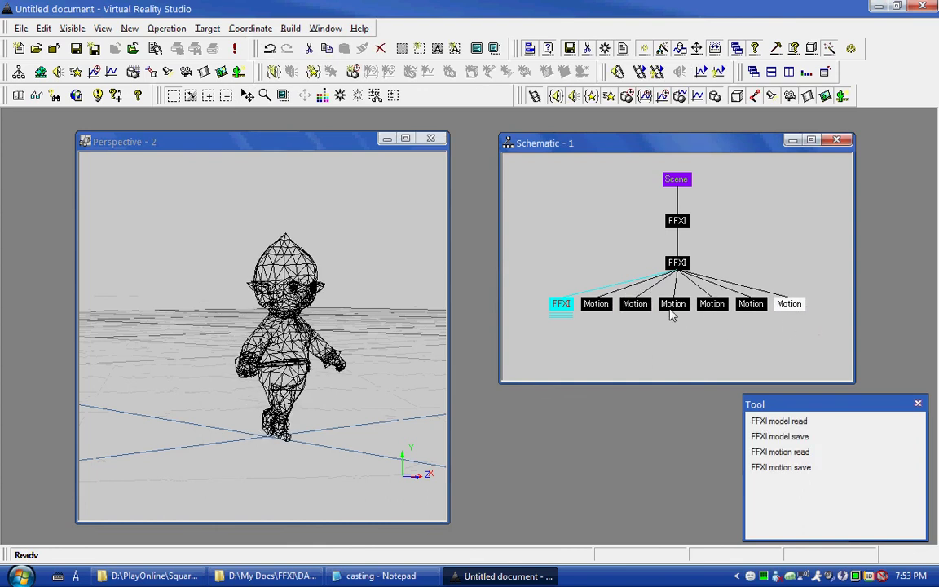
click(595, 299)
drag(392, 396, 330, 391)
click(620, 259)
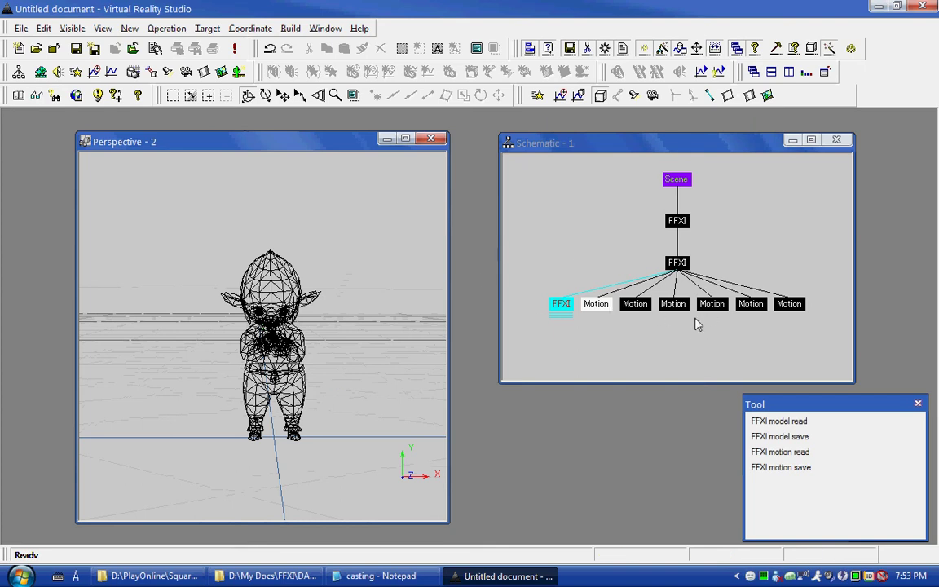
- Start FFXI motion save for the first Motion node and choose 93.DAT in the ROM\46 folder as the target file
double_click(765, 468)
click(573, 182)
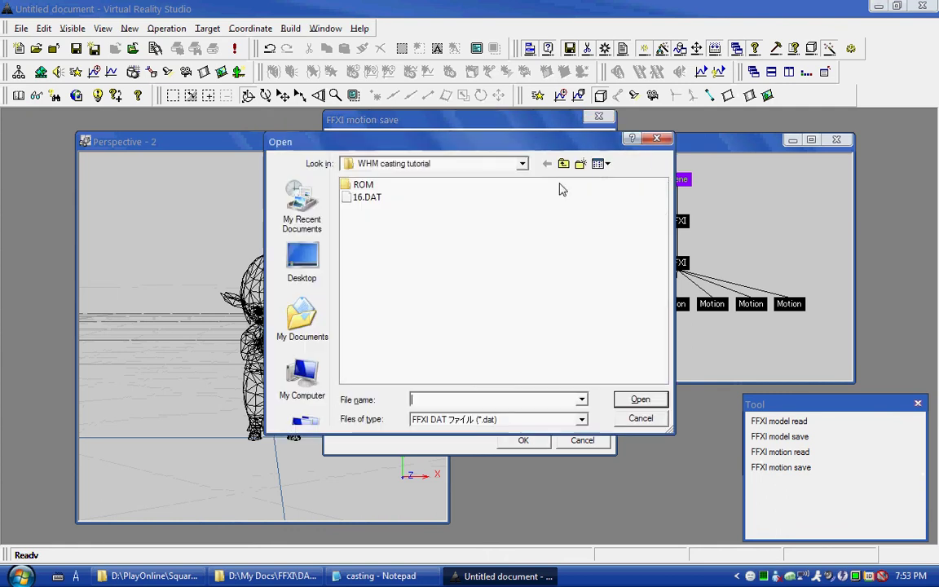
double_click(363, 185)
double_click(358, 186)
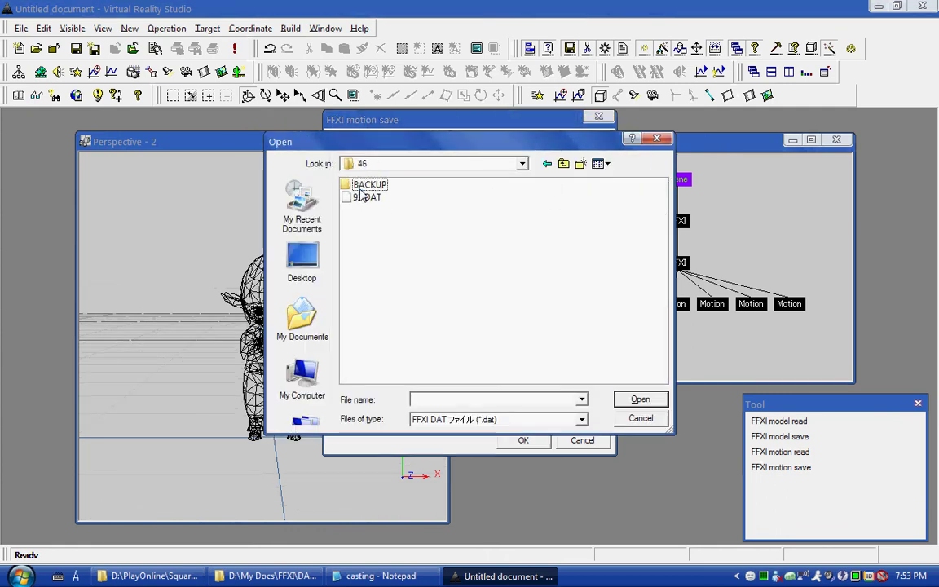
click(366, 198)
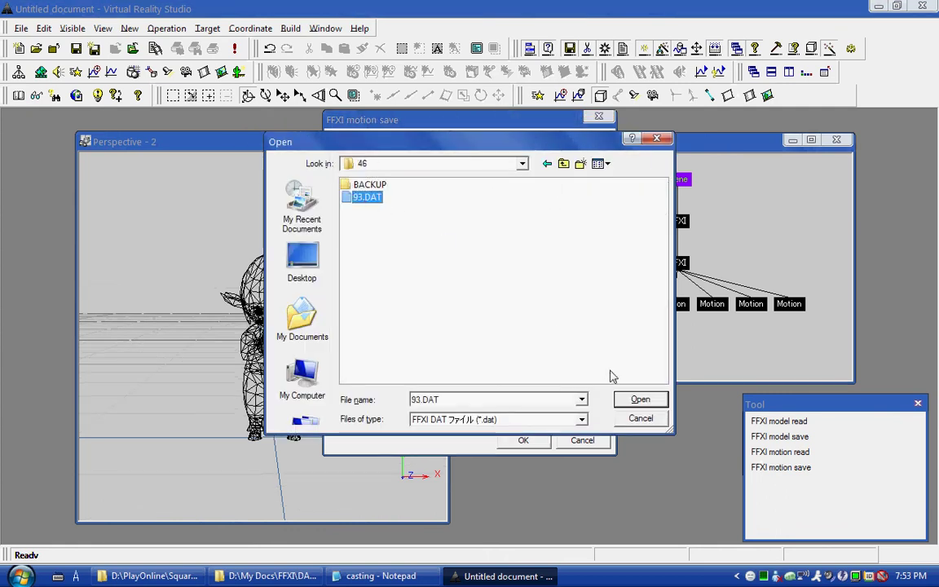
click(640, 399)
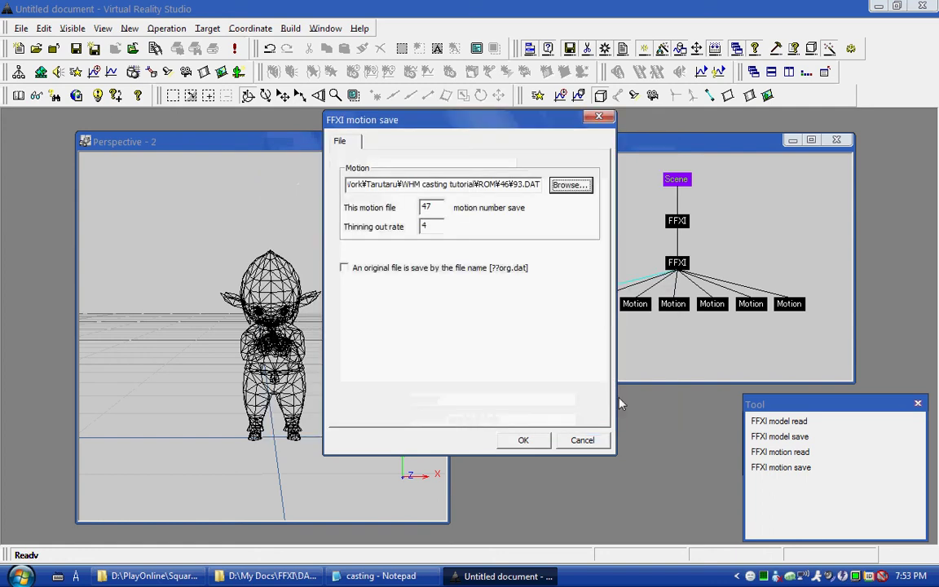
- Look up the White upper BEGIN entry in the casting notes and save the first Motion node as motion number 44
drag(433, 207, 420, 213)
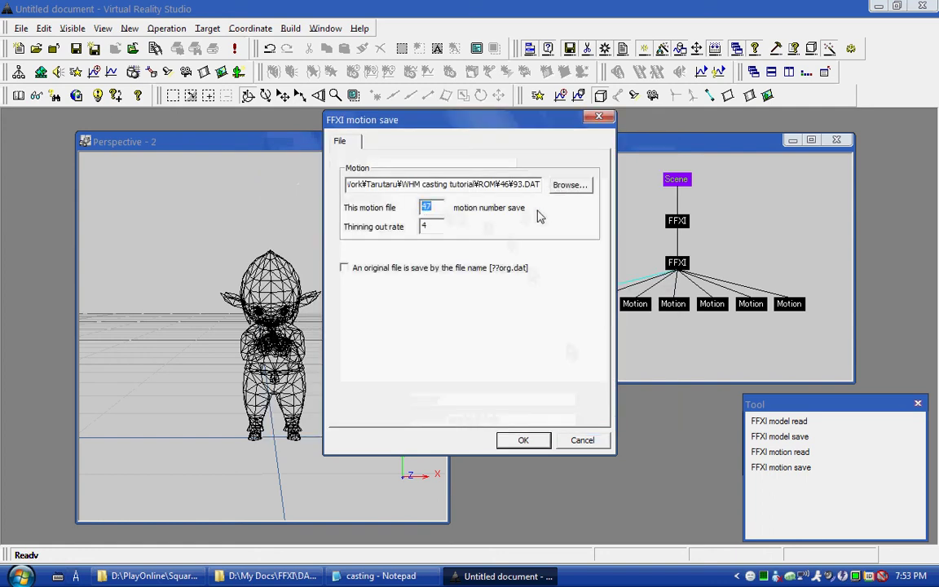
click(377, 576)
scroll(619, 284, down, 3)
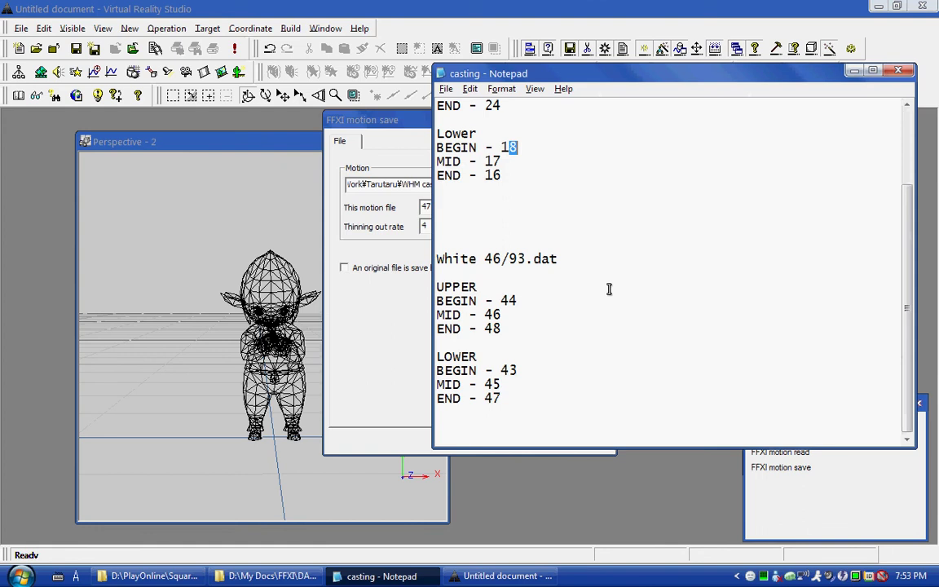
double_click(513, 301)
click(370, 301)
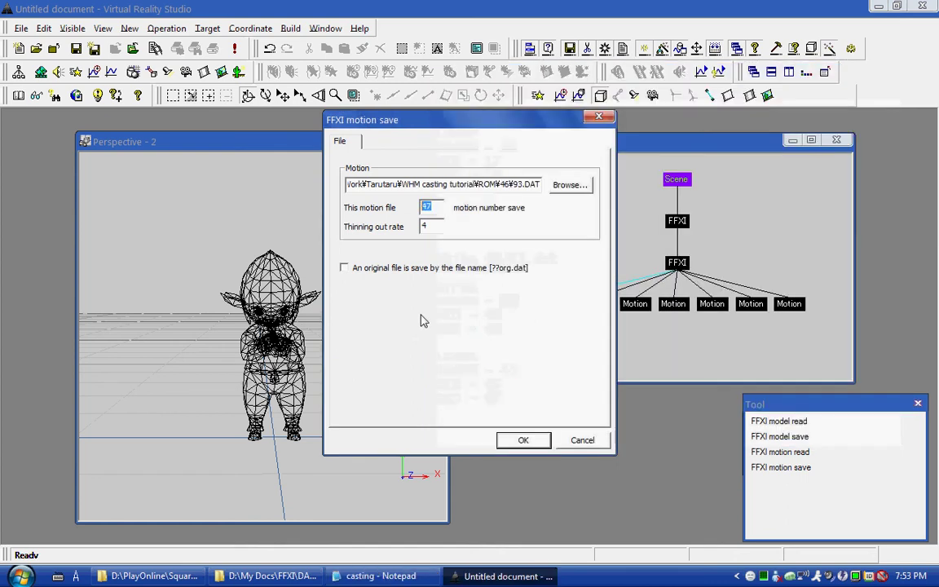
text(44)
click(523, 441)
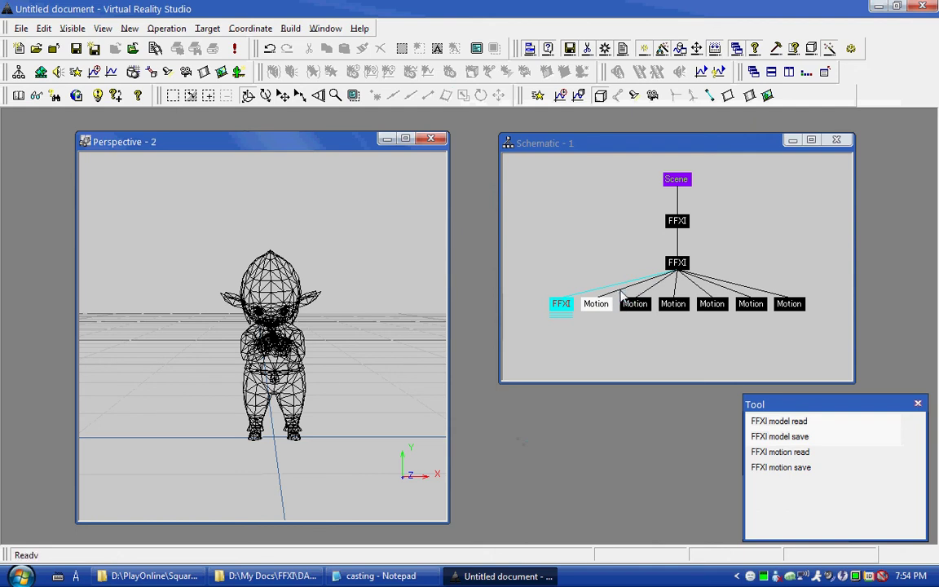
- Save the second Motion node to 93.DAT as motion number 46, the upper MID entry
drag(622, 291, 632, 328)
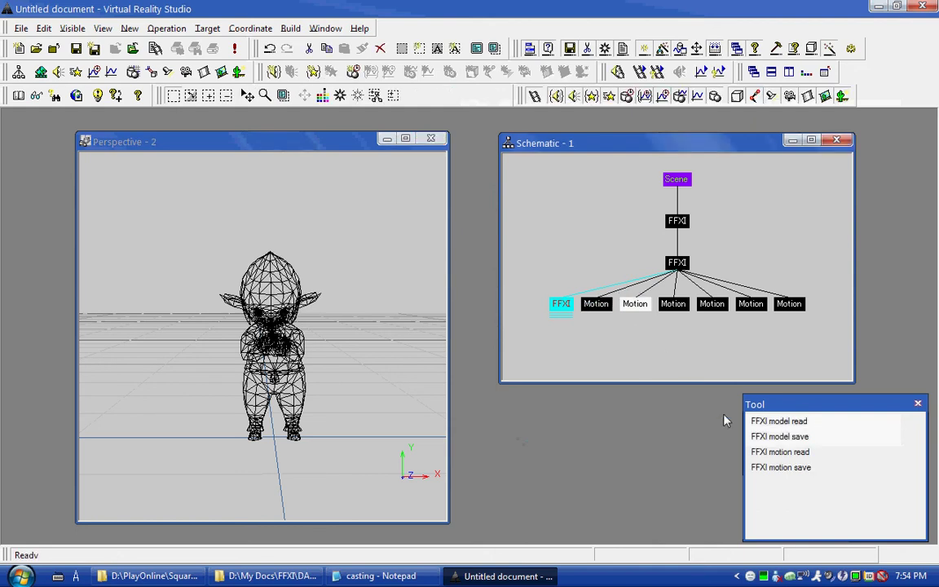
click(833, 475)
click(436, 210)
key(BackSpace)
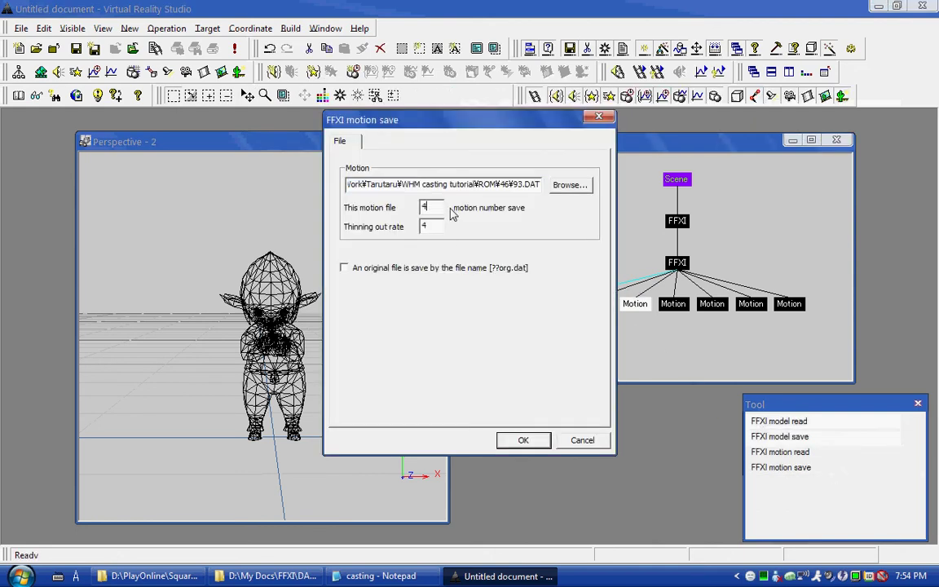
text(6)
key(Return)
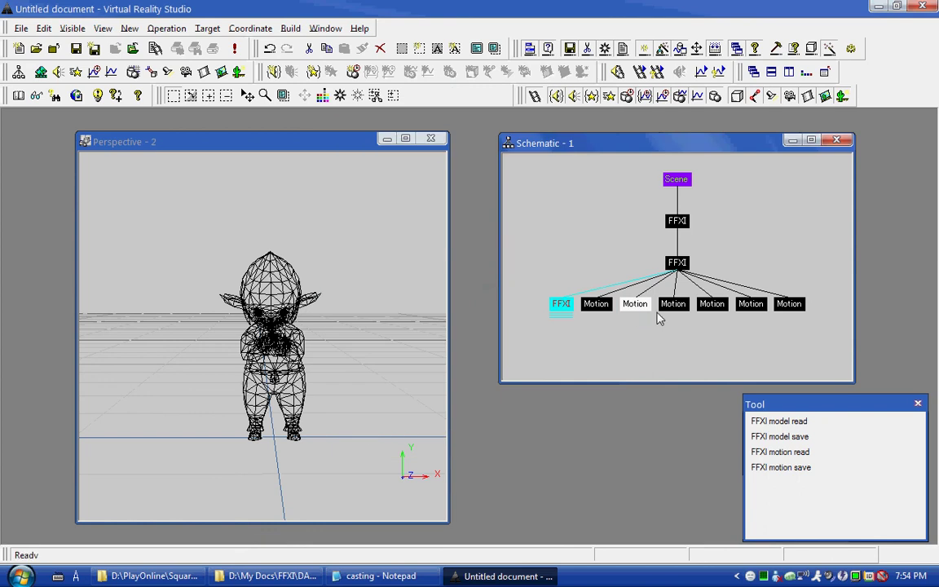
- Save the third Motion node to 93.DAT as motion number 48, the upper END entry
drag(660, 319, 691, 320)
click(781, 467)
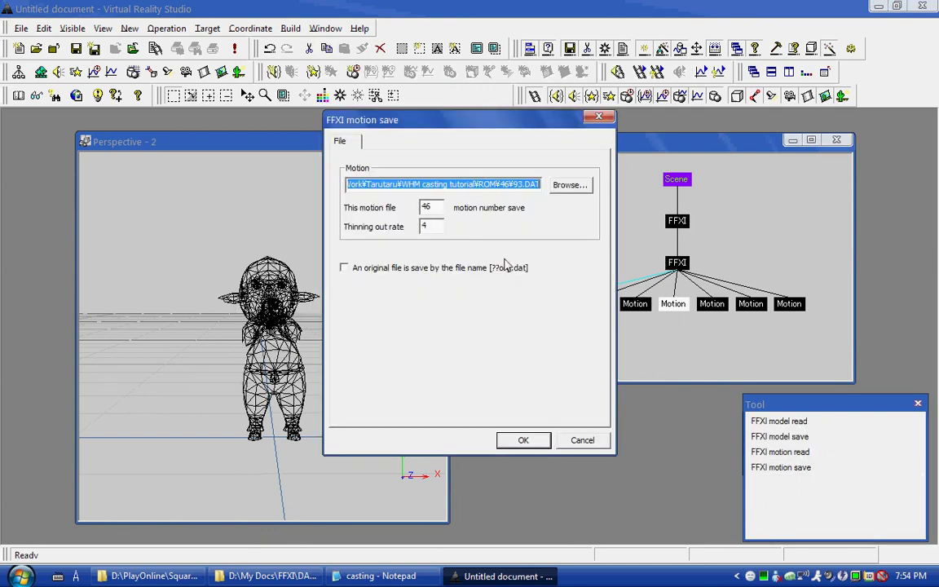
click(431, 207)
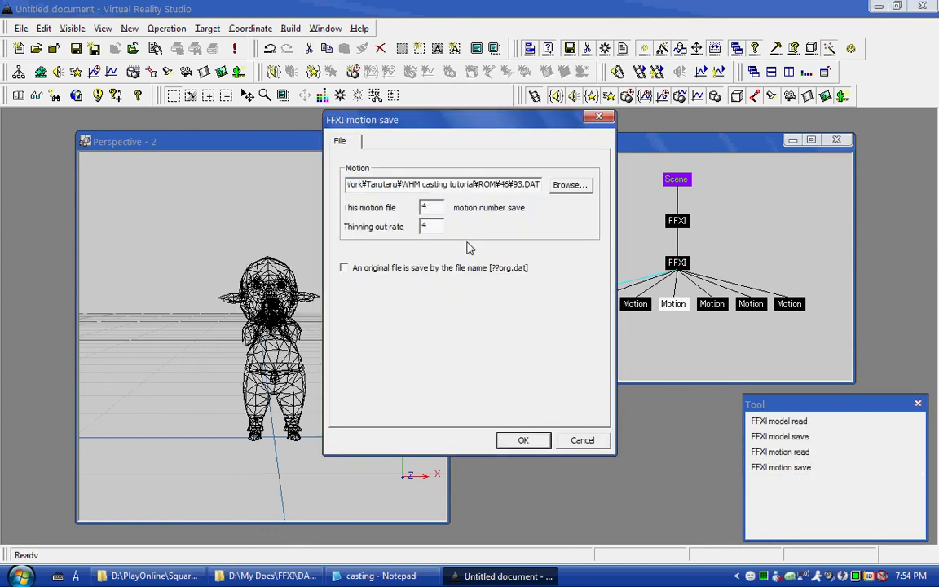
text(6)
click(524, 440)
- Check the White lower entries in the casting notes and save the fourth Motion node to 93.DAT as motion number 43
click(412, 582)
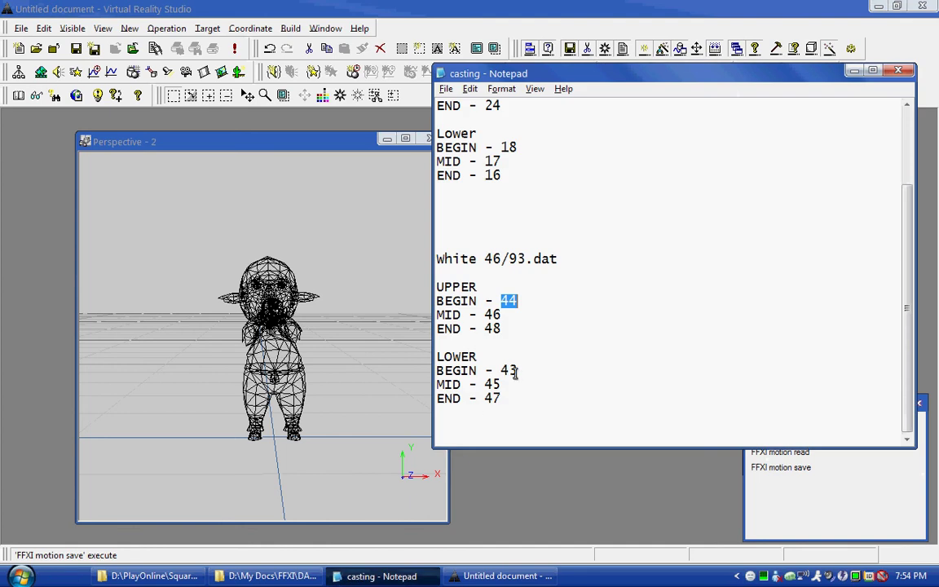
double_click(508, 371)
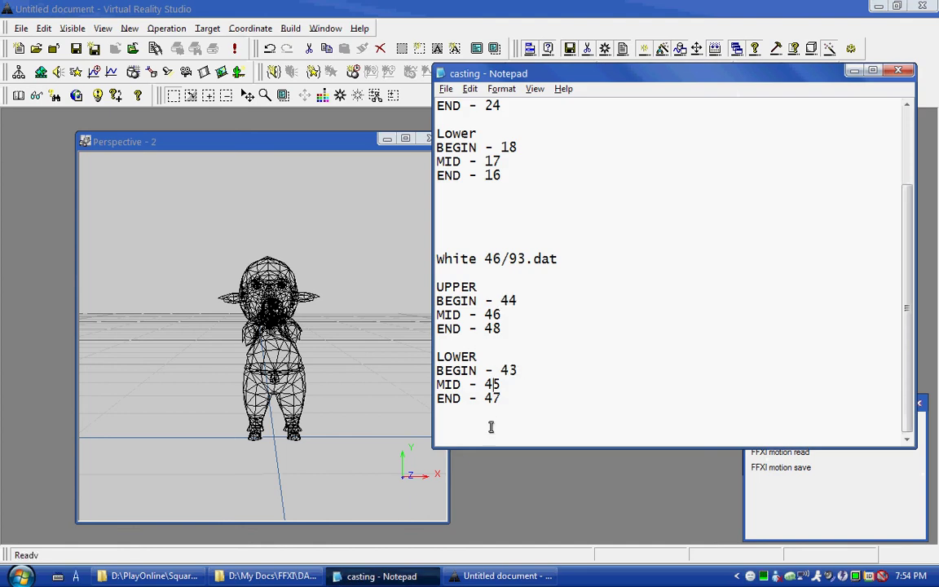
click(430, 444)
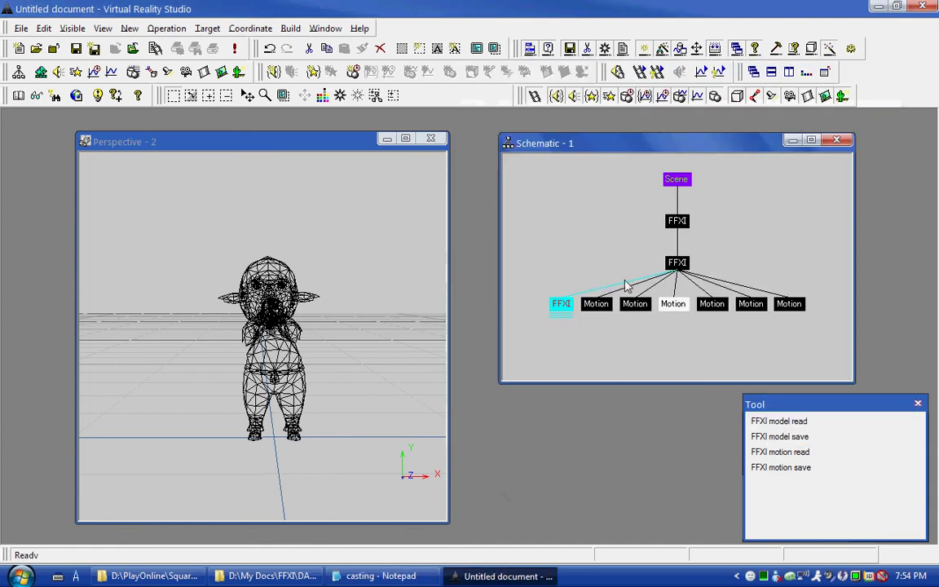
click(784, 469)
click(440, 208)
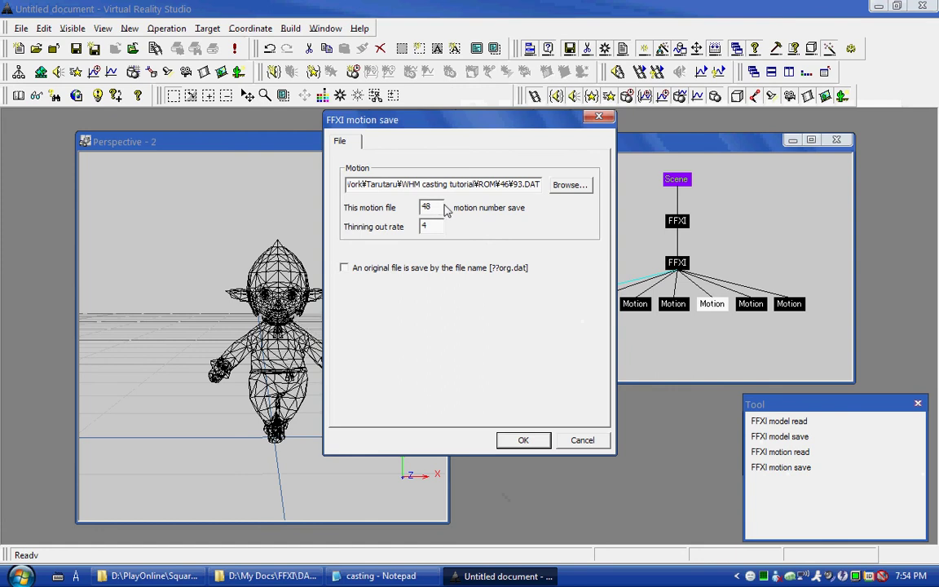
key(BackSpace)
text(3)
key(Return)
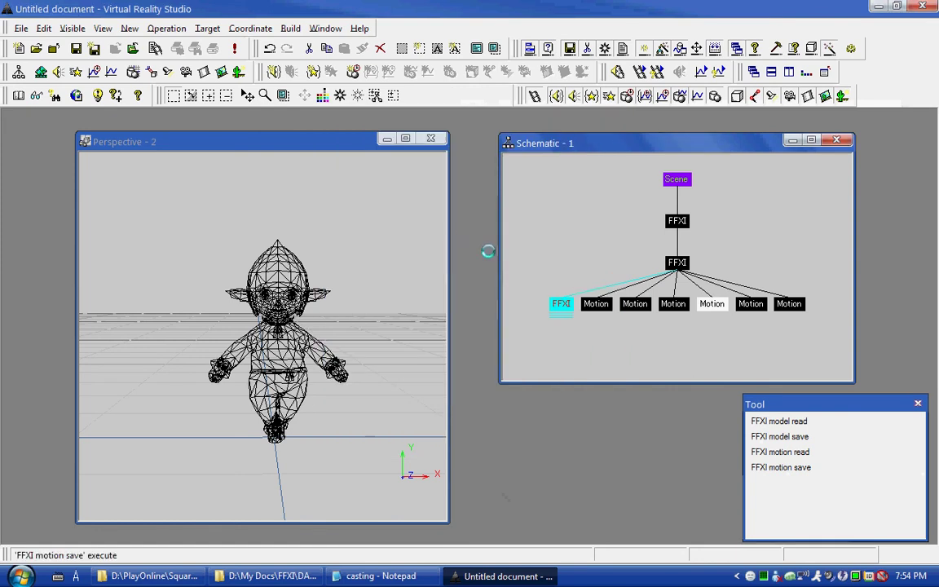
- Save the fifth Motion node to 93.DAT as motion number 45 and the sixth as motion number 47
click(778, 468)
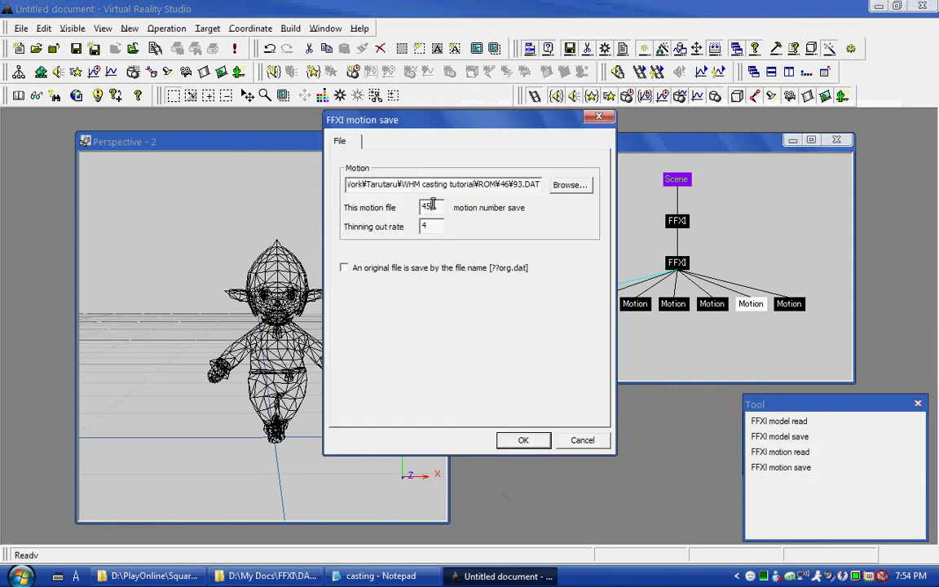
key(Return)
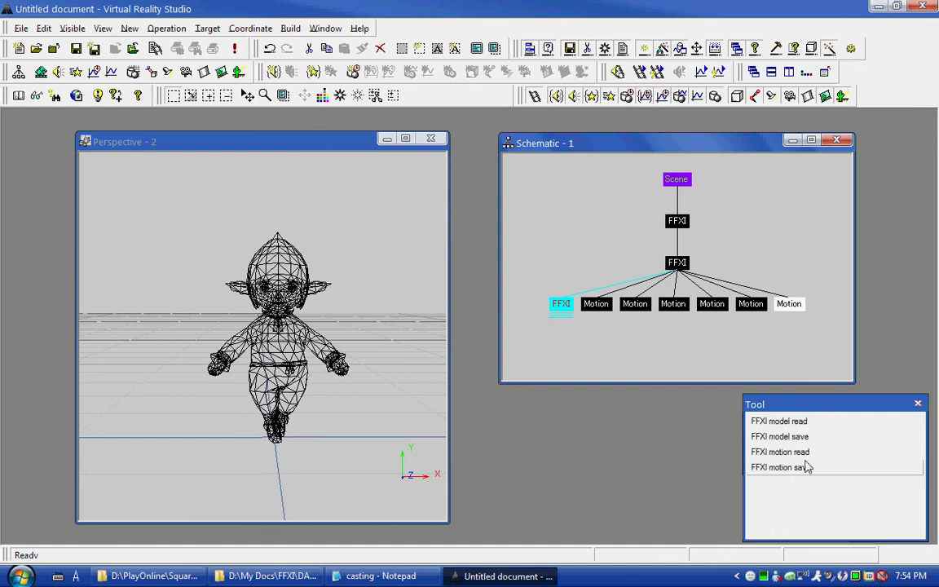
click(798, 468)
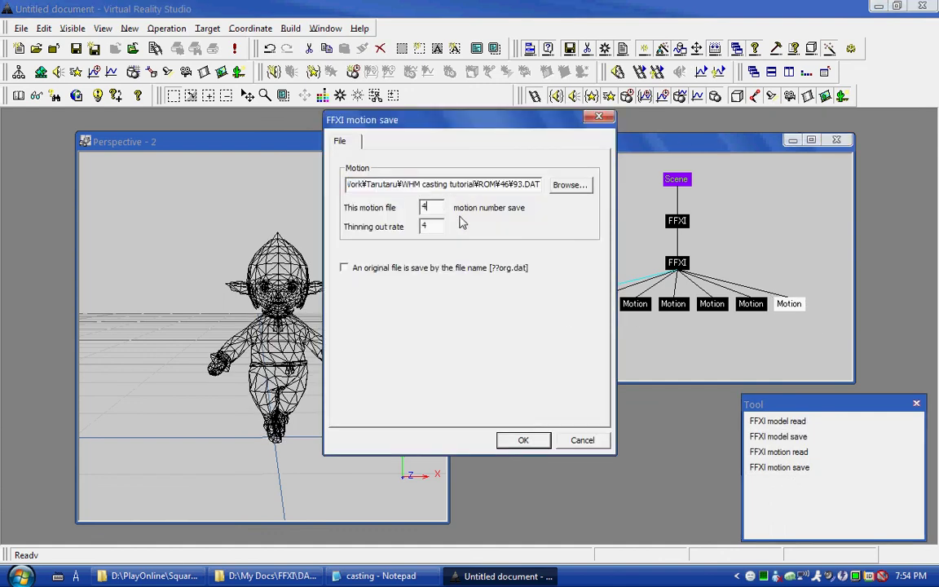
key(Return)
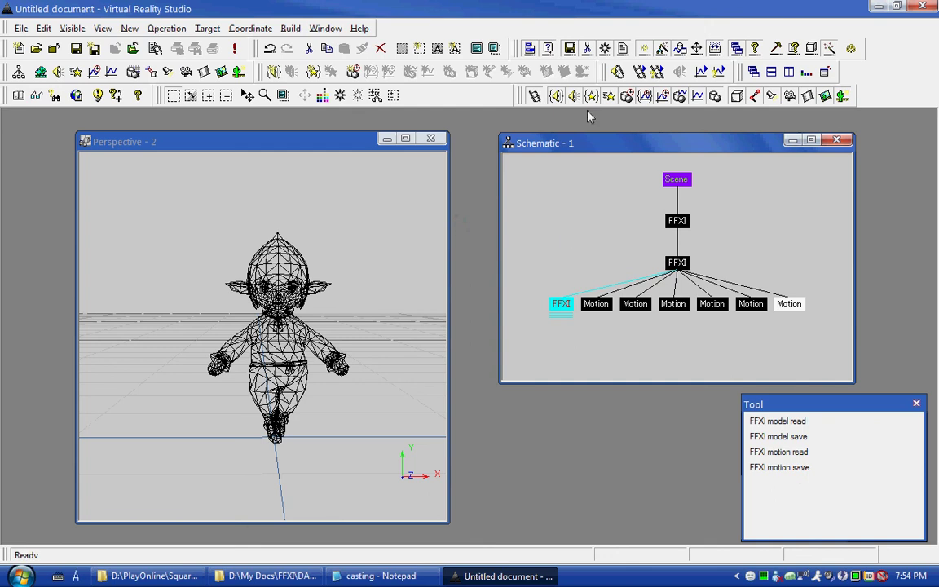
- Close Virtual Reality Studio
drag(373, 242, 362, 301)
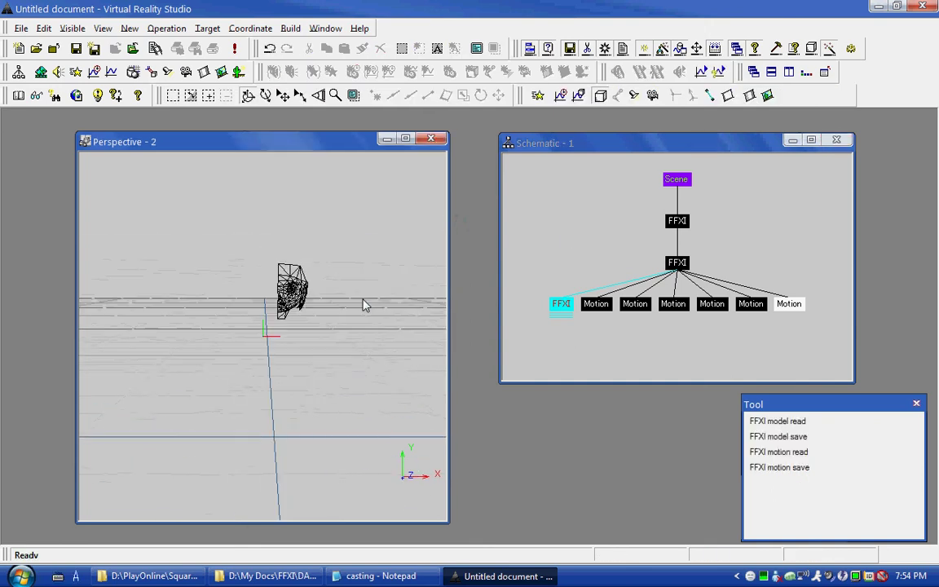
click(923, 7)
click(479, 310)
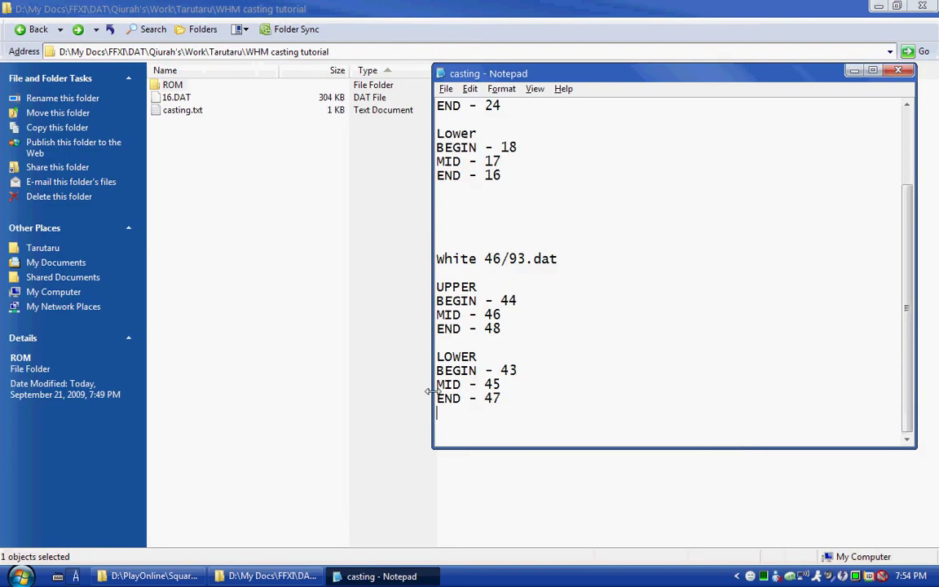
- Open ROM\46 in the WHM casting tutorial folder and compare the size and modified date of 93.DAT with its BACKUP copy
click(226, 193)
double_click(172, 85)
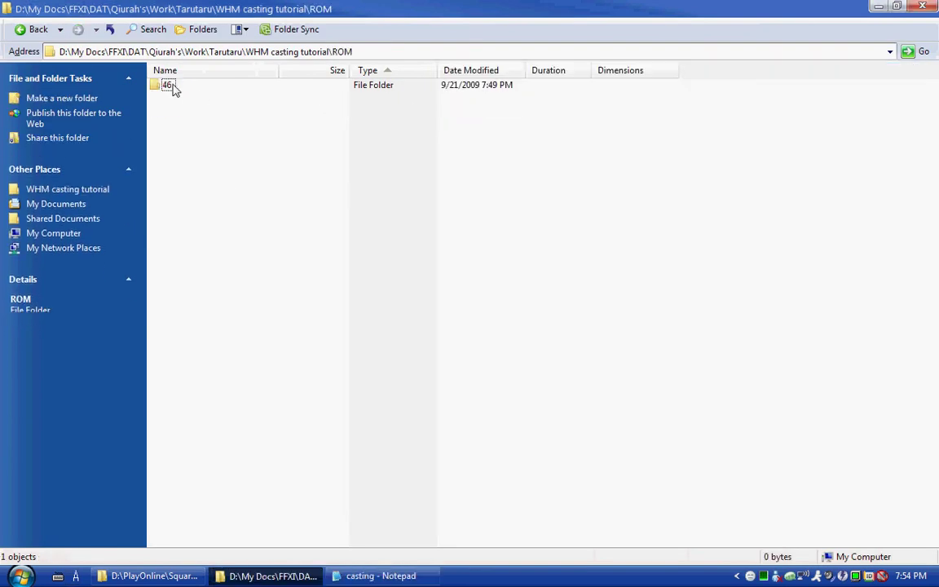
double_click(174, 87)
click(189, 99)
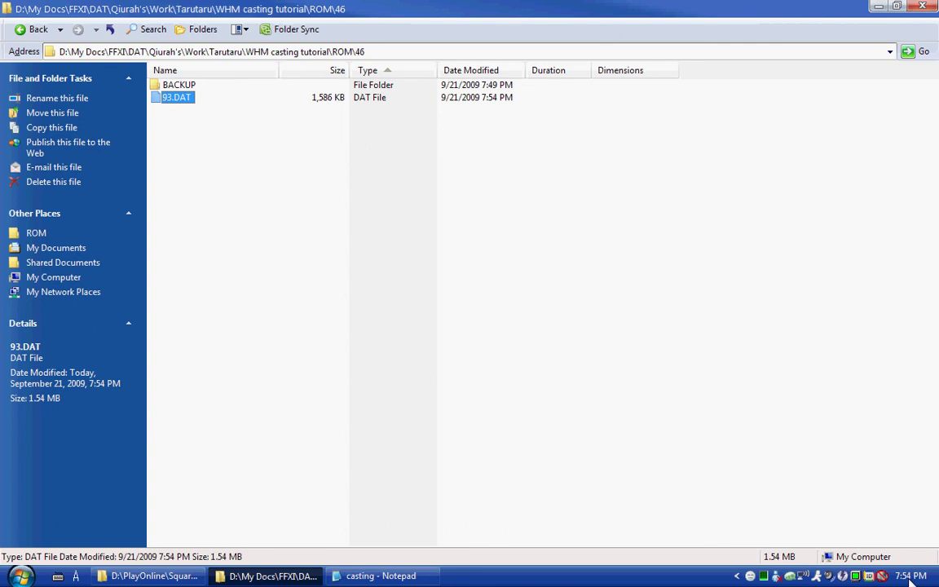
double_click(189, 87)
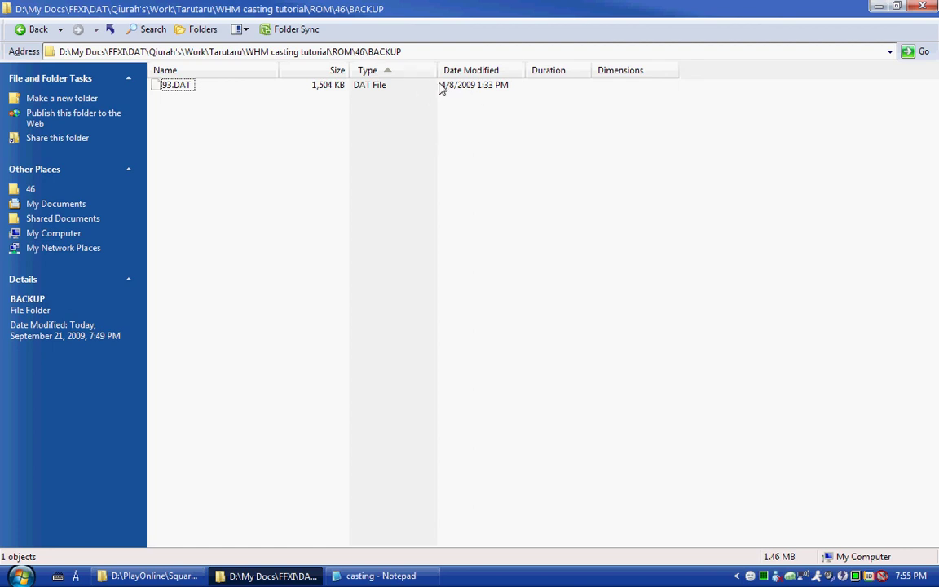
click(20, 30)
- Copy the modified 93.DAT into the FINAL FANTASY XI\ROM\46 folder, replacing the existing file
right_click(170, 104)
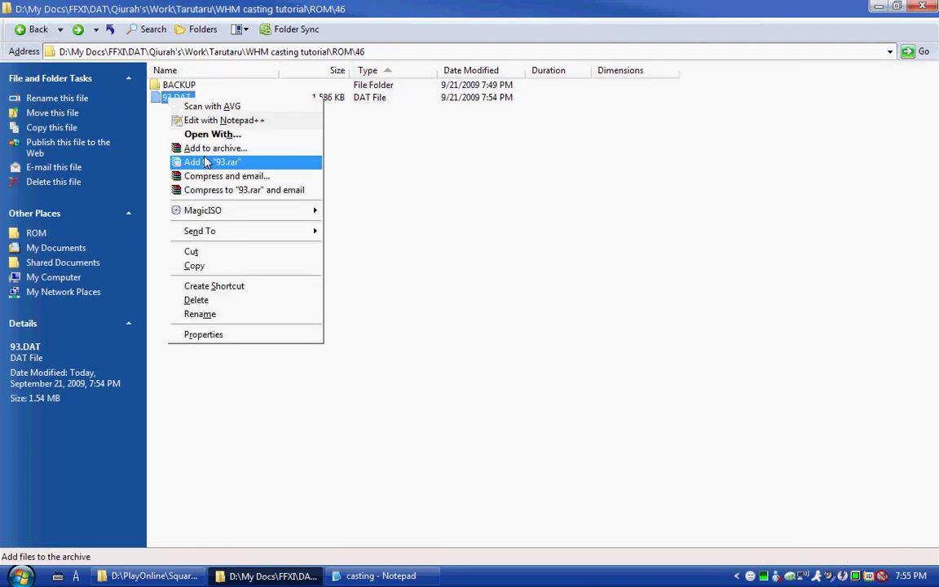
click(241, 268)
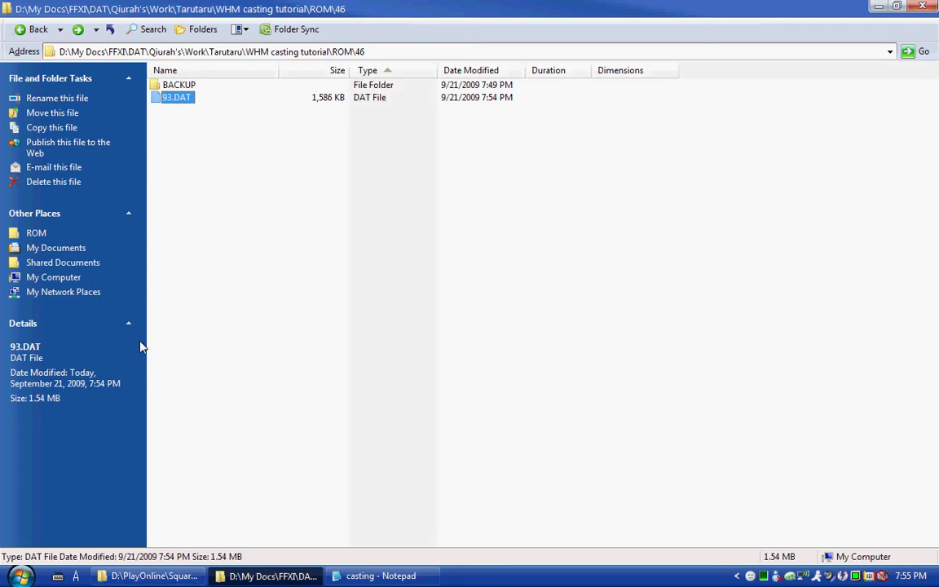
click(155, 577)
right_click(623, 400)
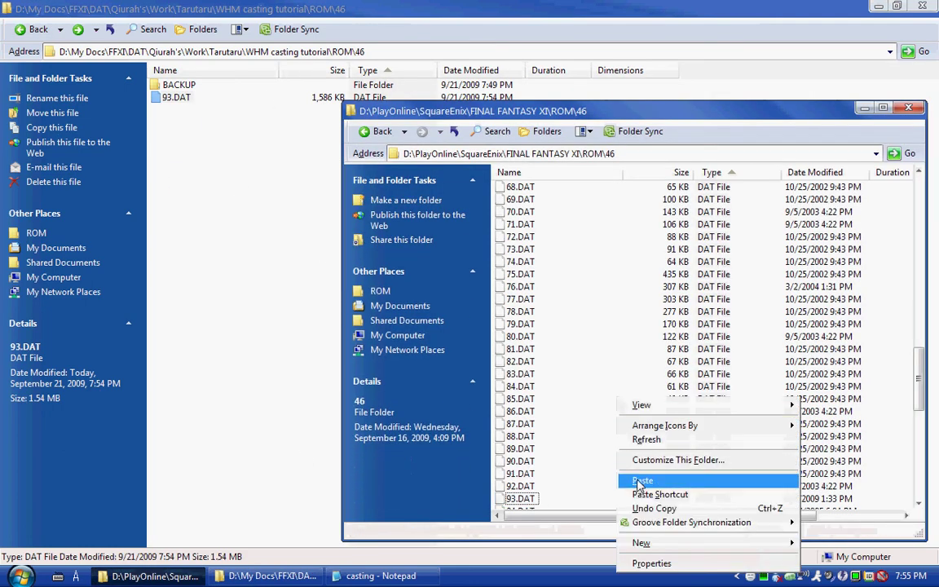
click(642, 481)
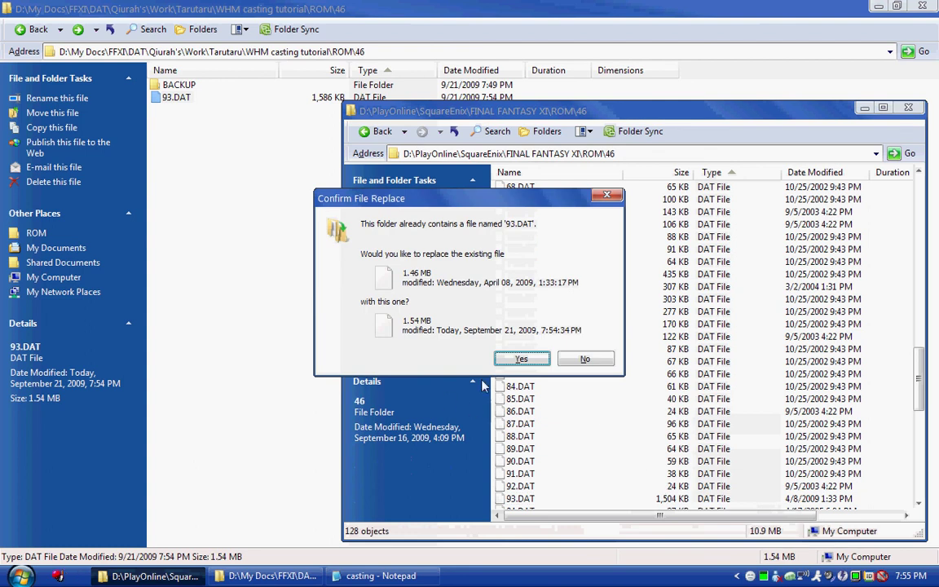
click(523, 359)
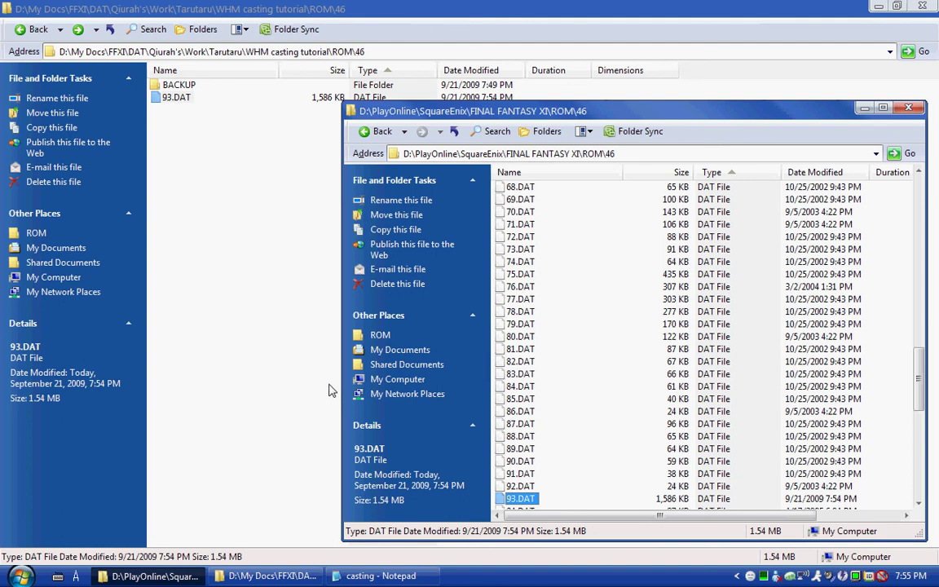
- Launch AltanaView and load the (Basic) action set for the Tarutaru, viewing the mw0 motion from the front
click(21, 576)
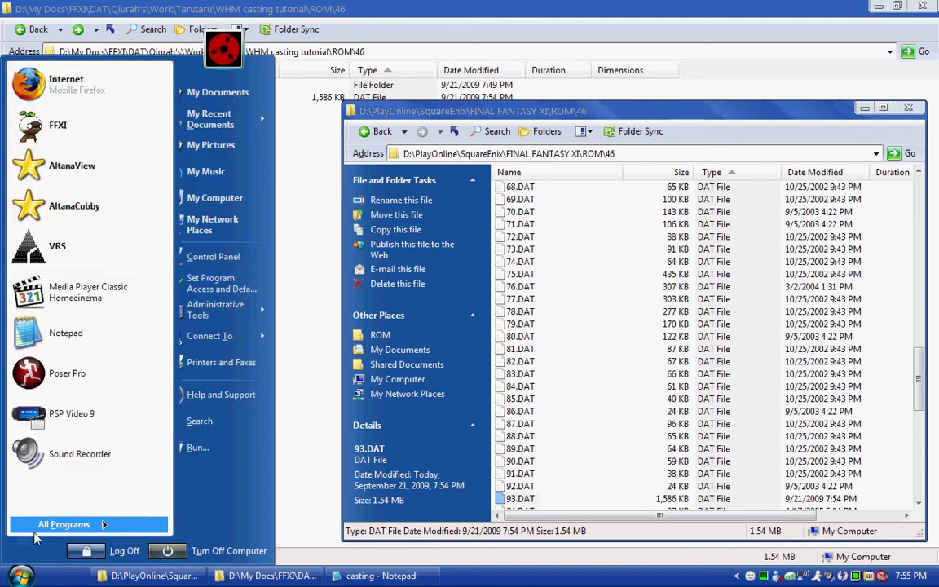
click(89, 172)
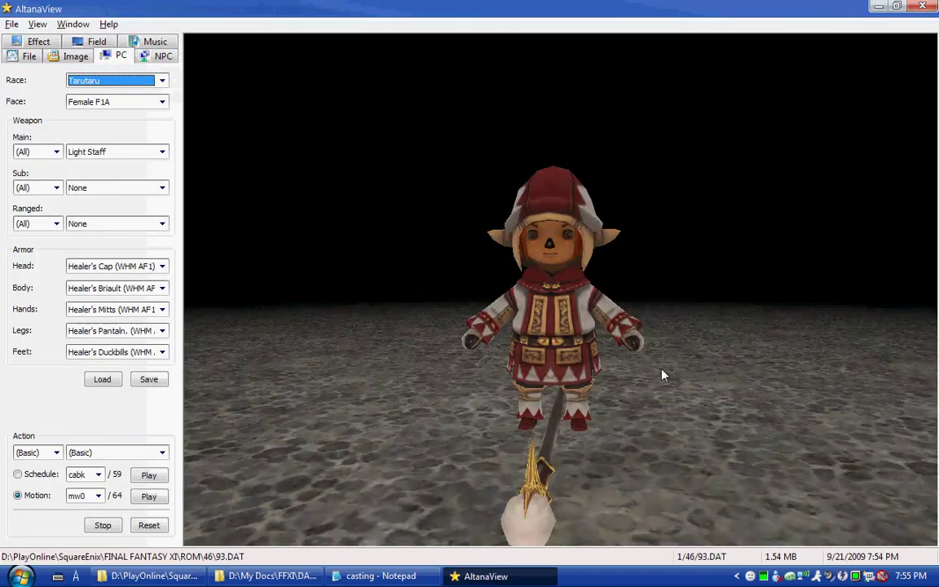
drag(662, 375, 652, 370)
click(44, 454)
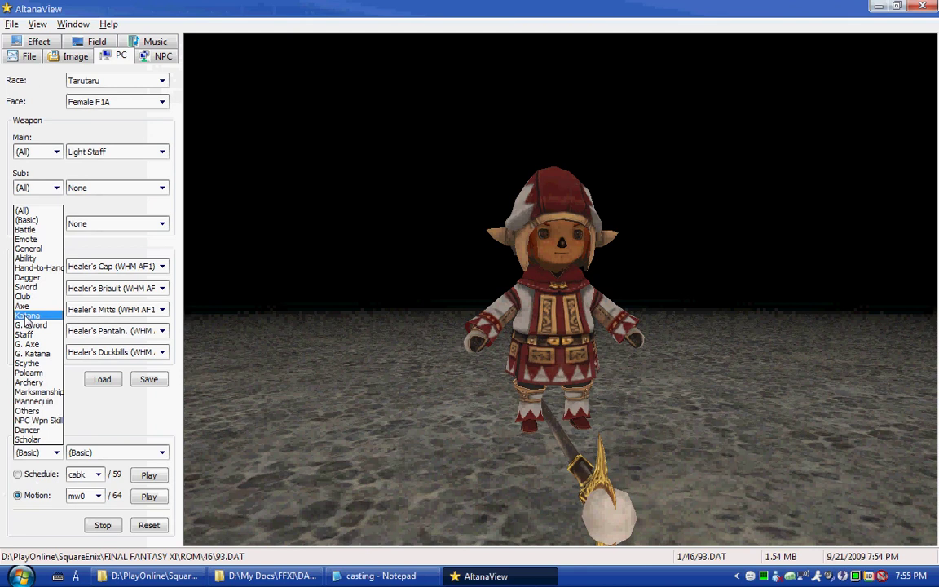
click(26, 221)
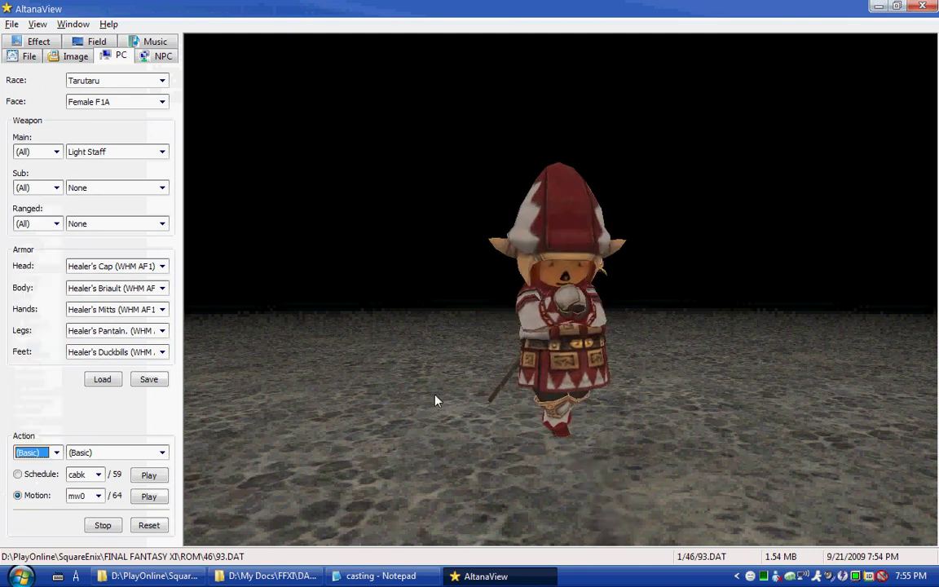
drag(610, 389, 576, 370)
- Preview the mw1 and mw2 casting motions from the (Basic) set on the Tarutaru
click(88, 496)
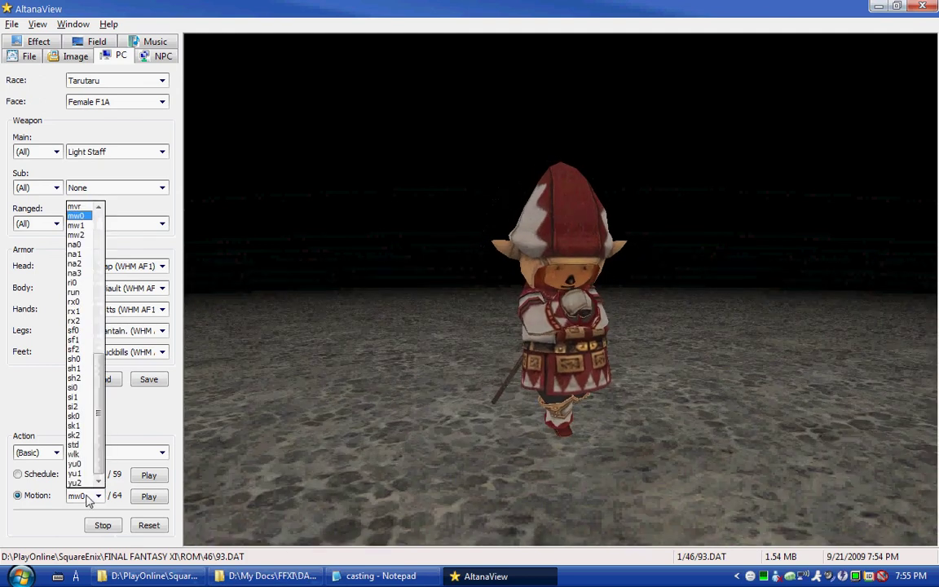
click(88, 496)
scroll(89, 494, down, 1)
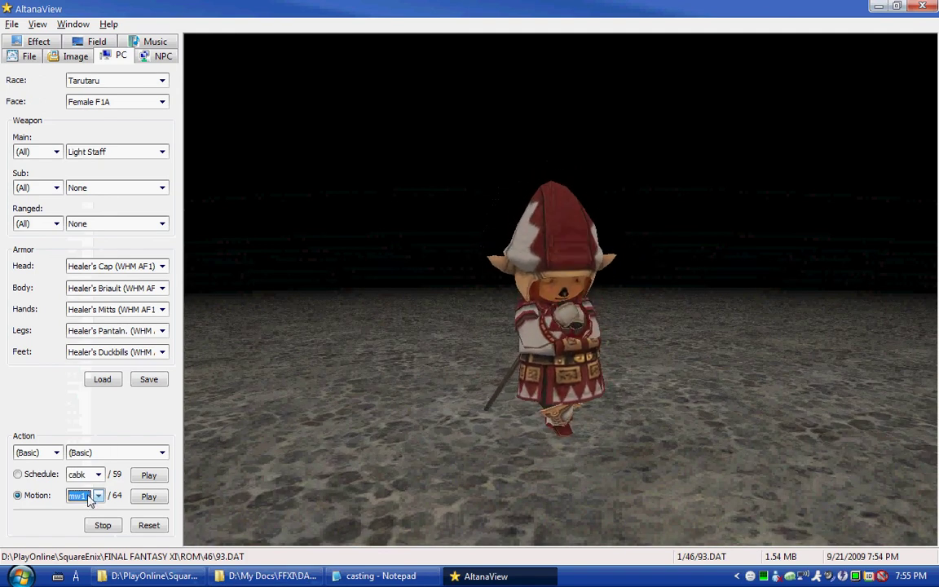
click(90, 496)
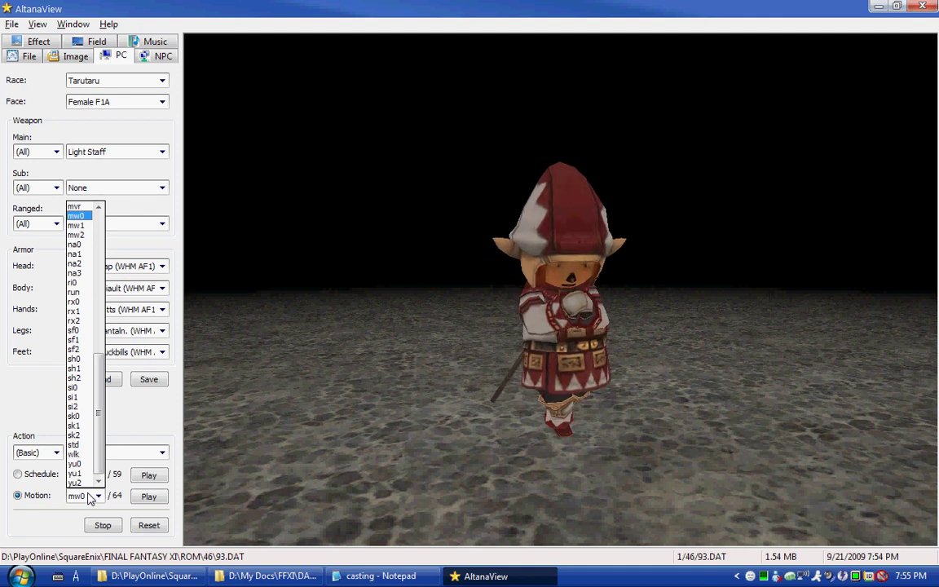
key(Down)
click(90, 496)
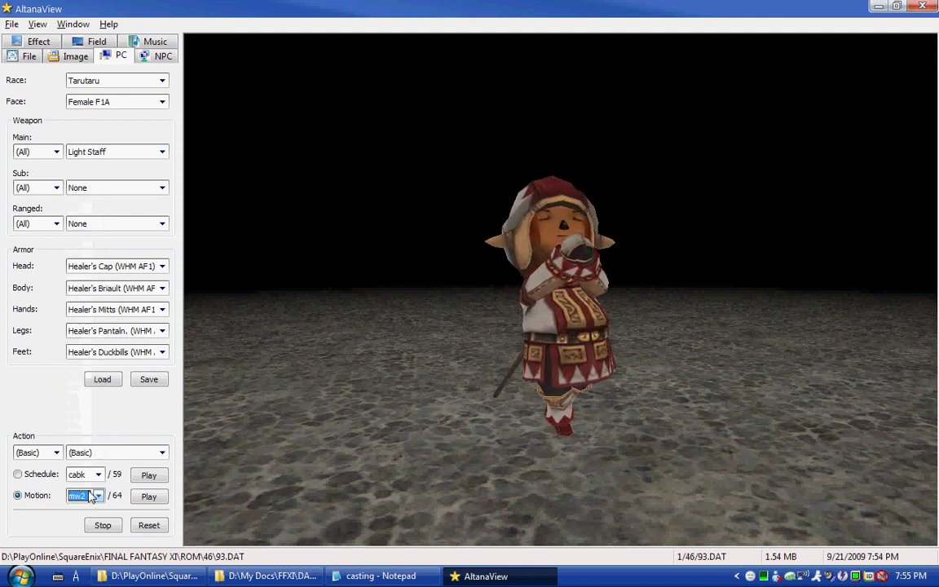
- Load the Others action set and cycle through the main weapon types, ending with hand-to-hand, to examine how the weapons sit during the motion
click(55, 454)
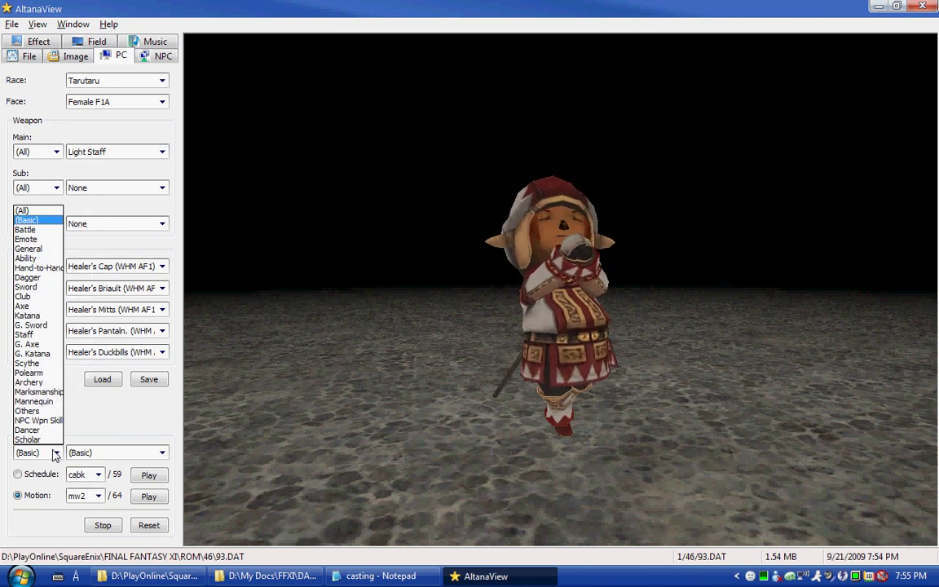
click(49, 412)
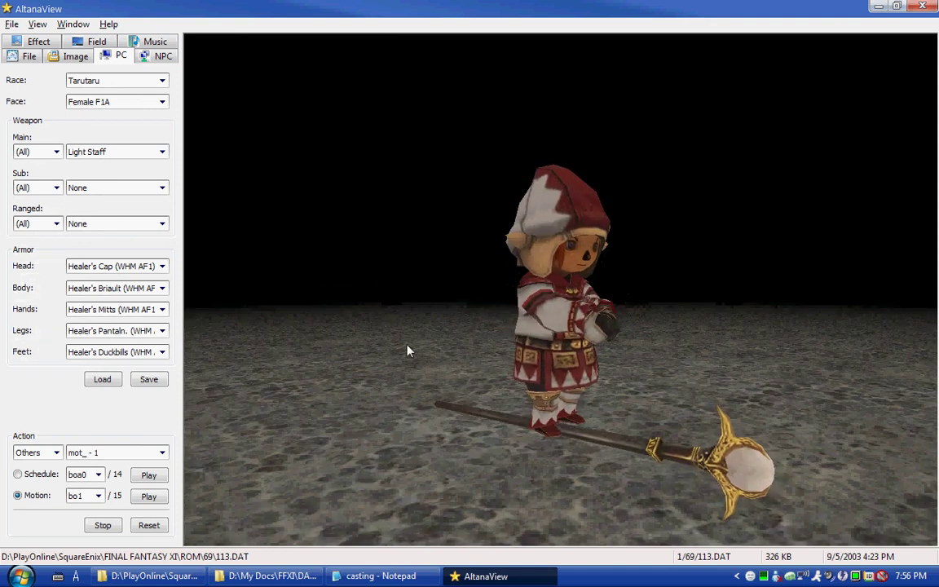
click(56, 152)
click(56, 153)
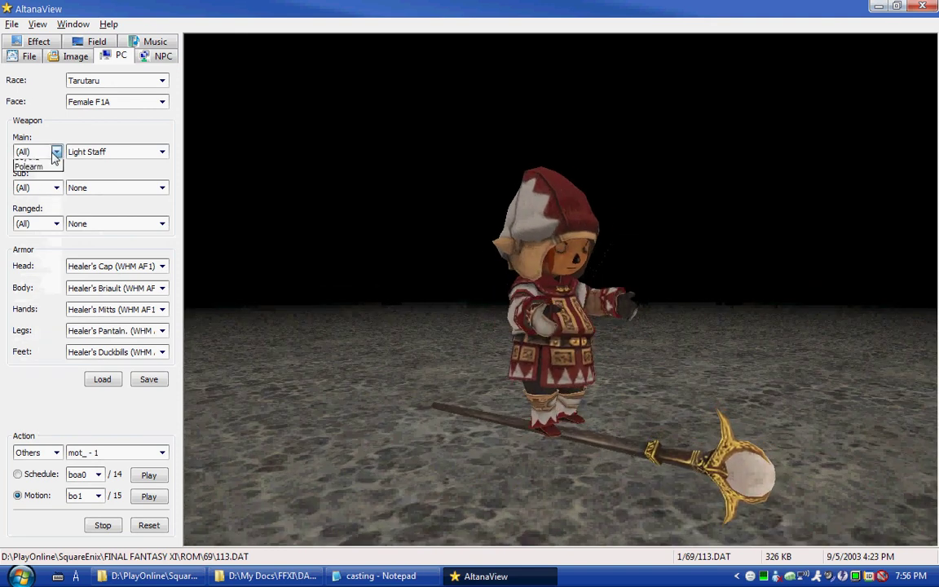
click(55, 152)
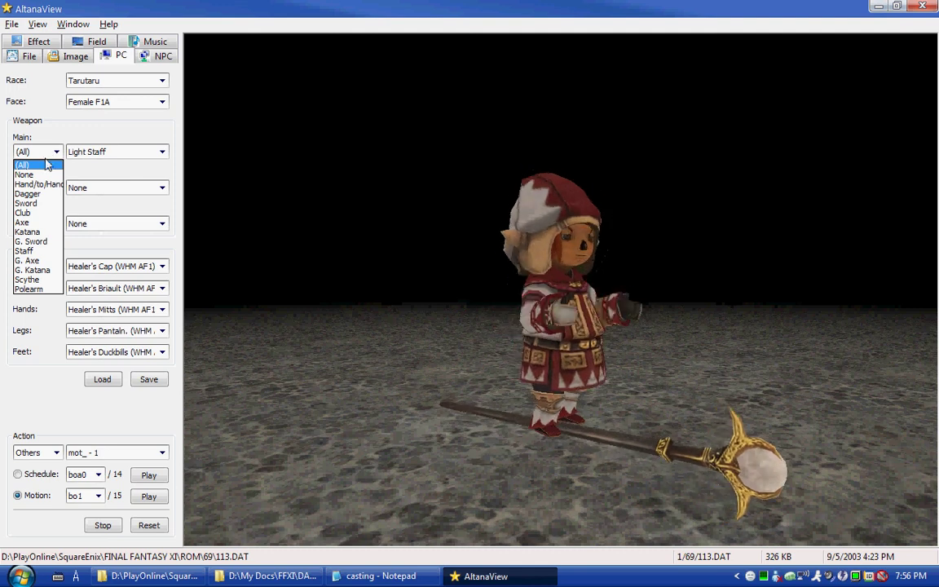
click(44, 184)
key(Down)
key(Down)
key(Down)
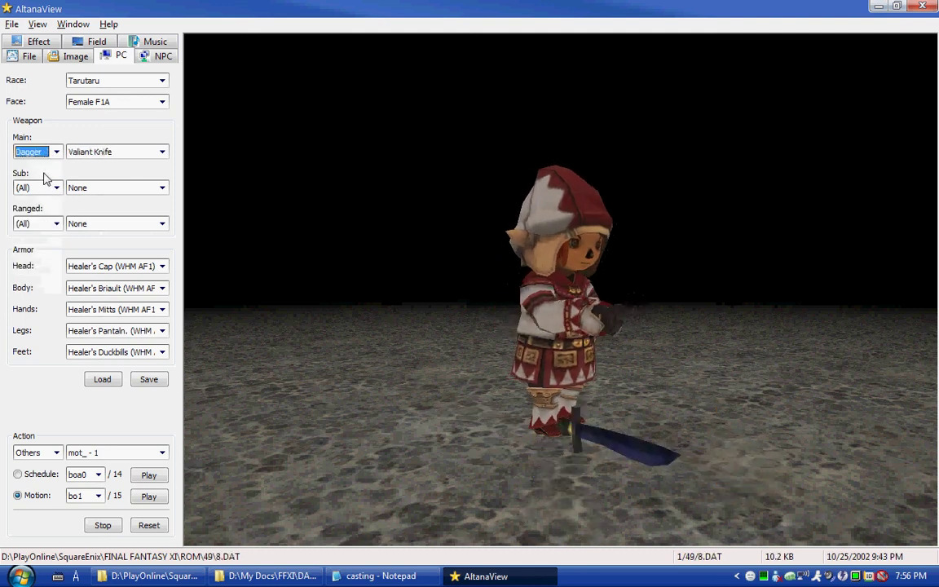
key(Down)
key(Down)
key(Down)
key(Down)
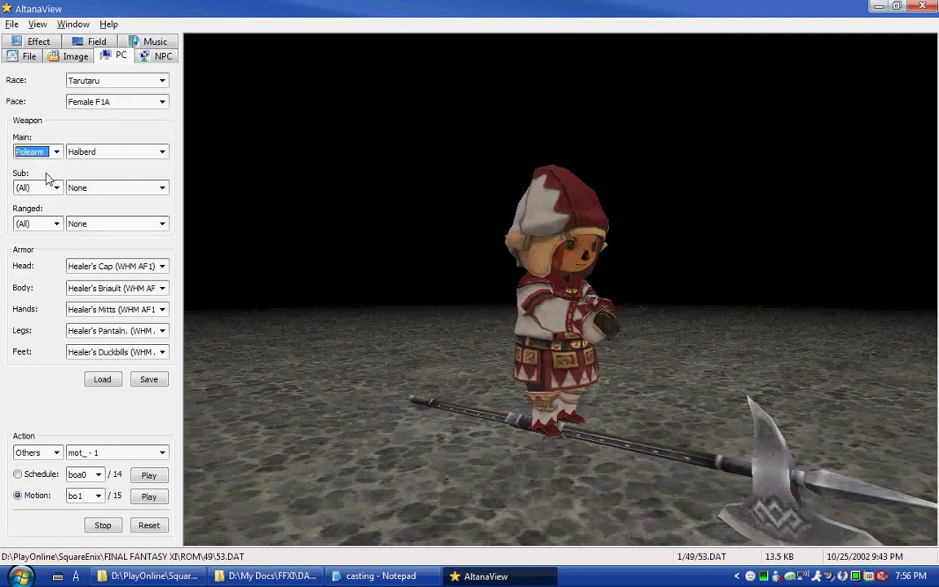
key(Down)
key(Down)
key(Home)
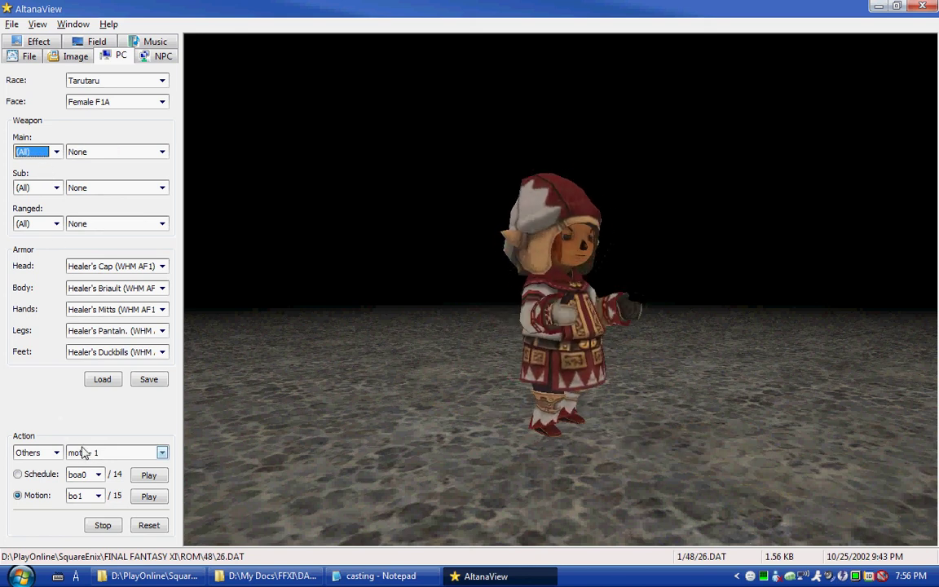
key(Down)
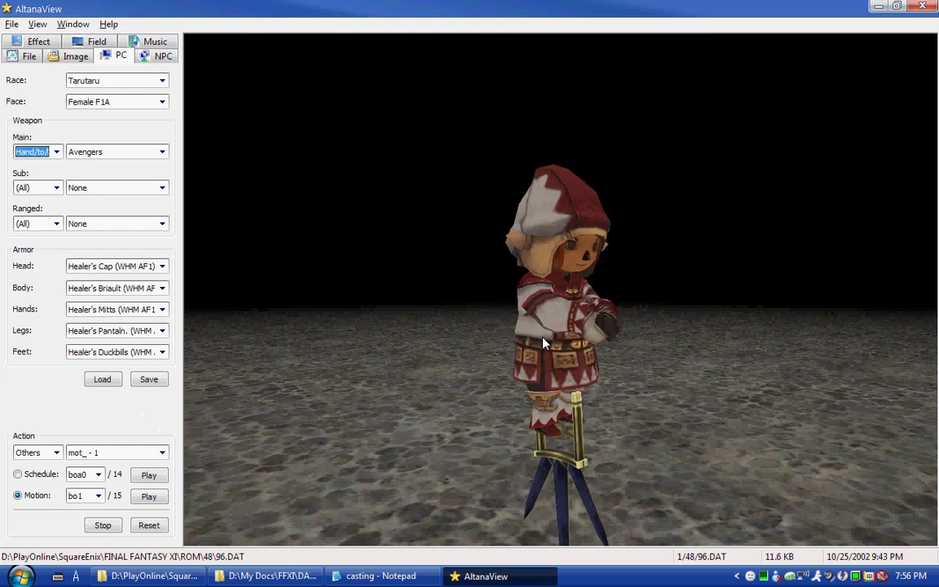
drag(562, 334, 541, 352)
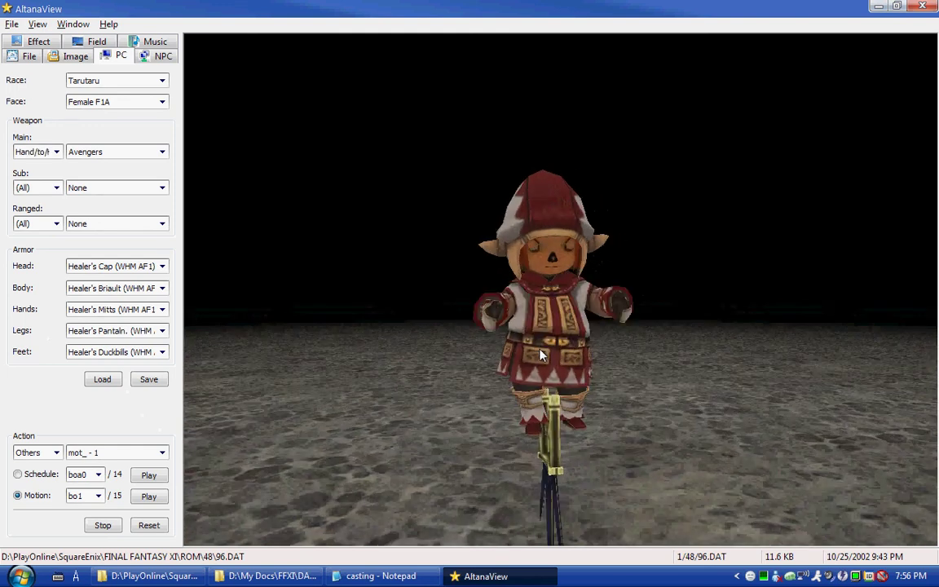
- Equip a G. Sword as the main weapon and return the action category to (Basic)
click(56, 152)
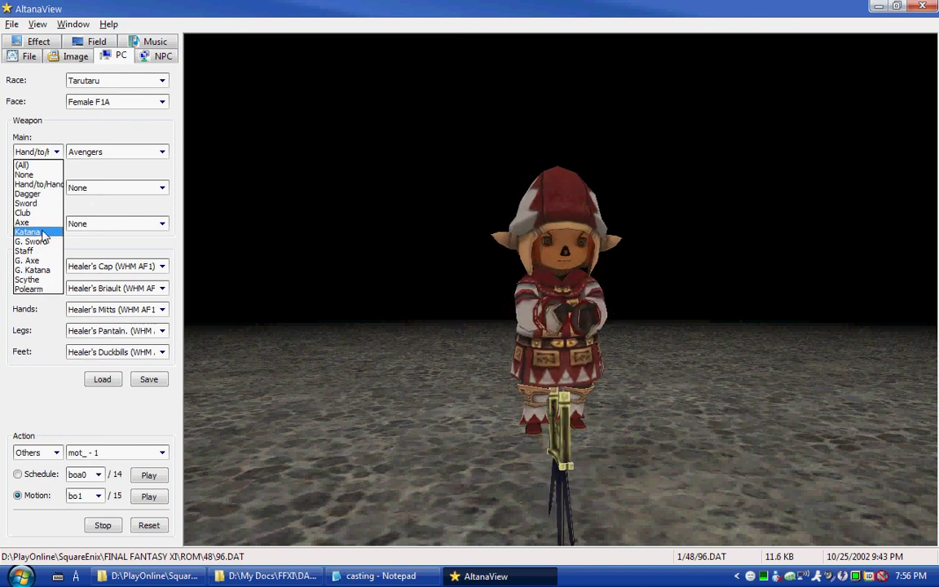
click(38, 242)
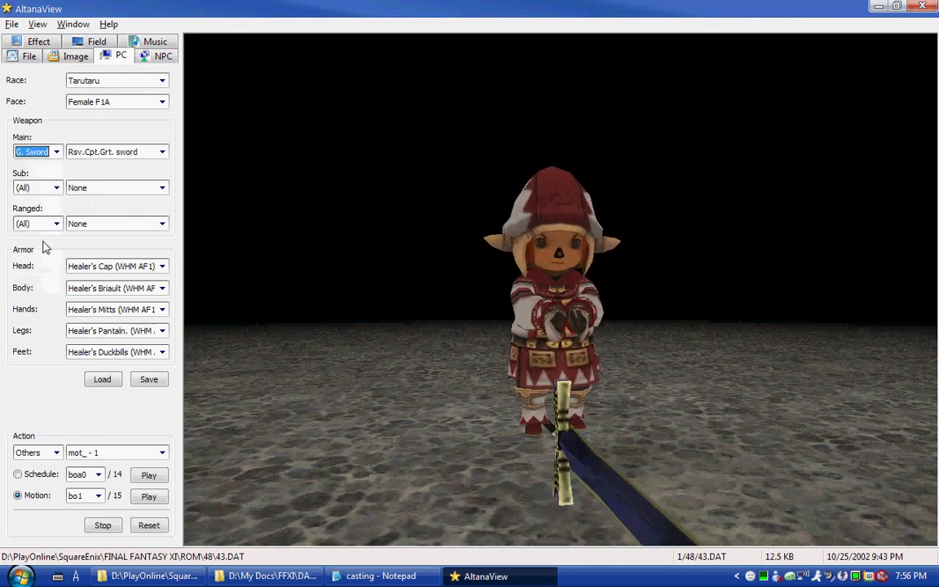
click(41, 448)
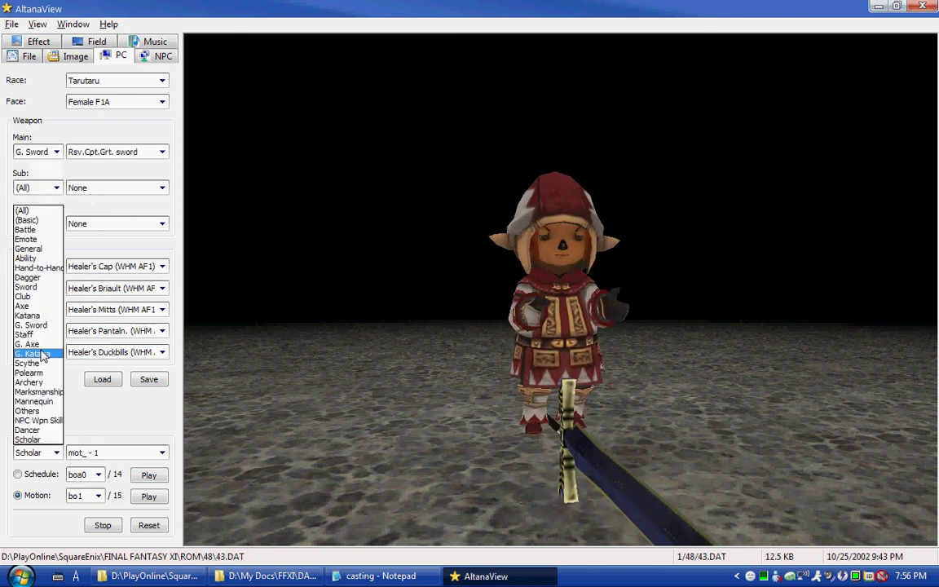
click(42, 223)
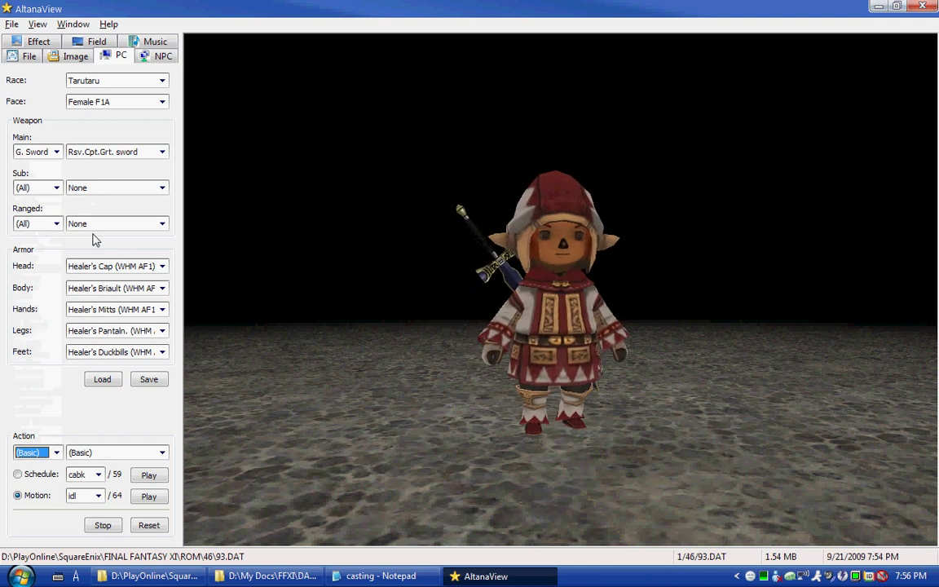